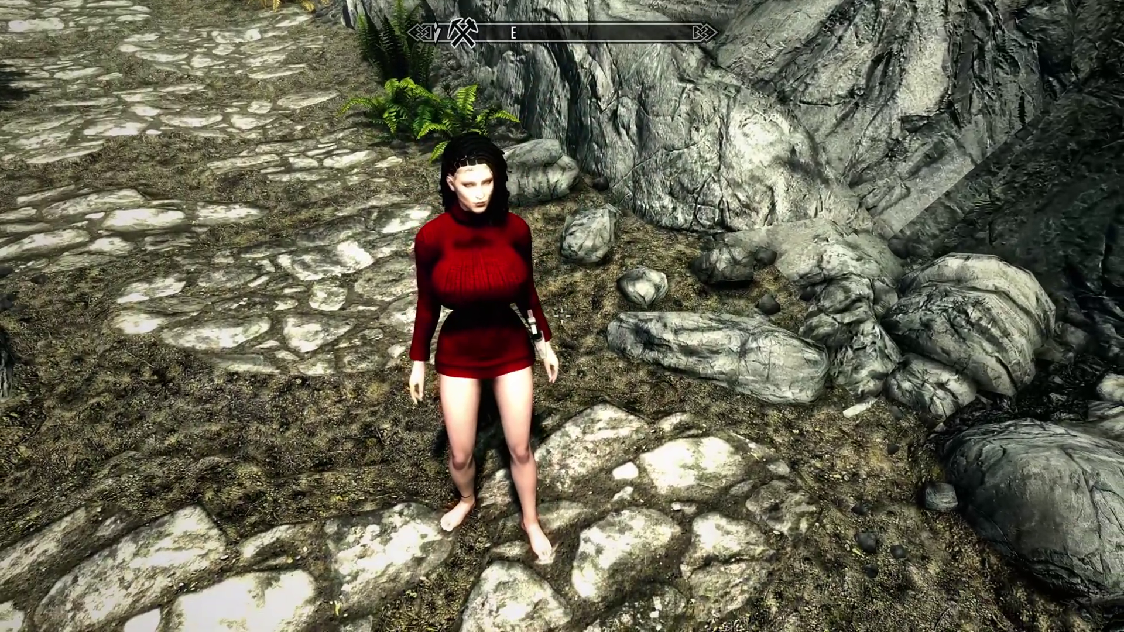
Quit the game with the console command qqq and return to the Nexus Mods page in Firefox
{"action": "key", "text": "grave"}
{"action": "type", "text": "q"}
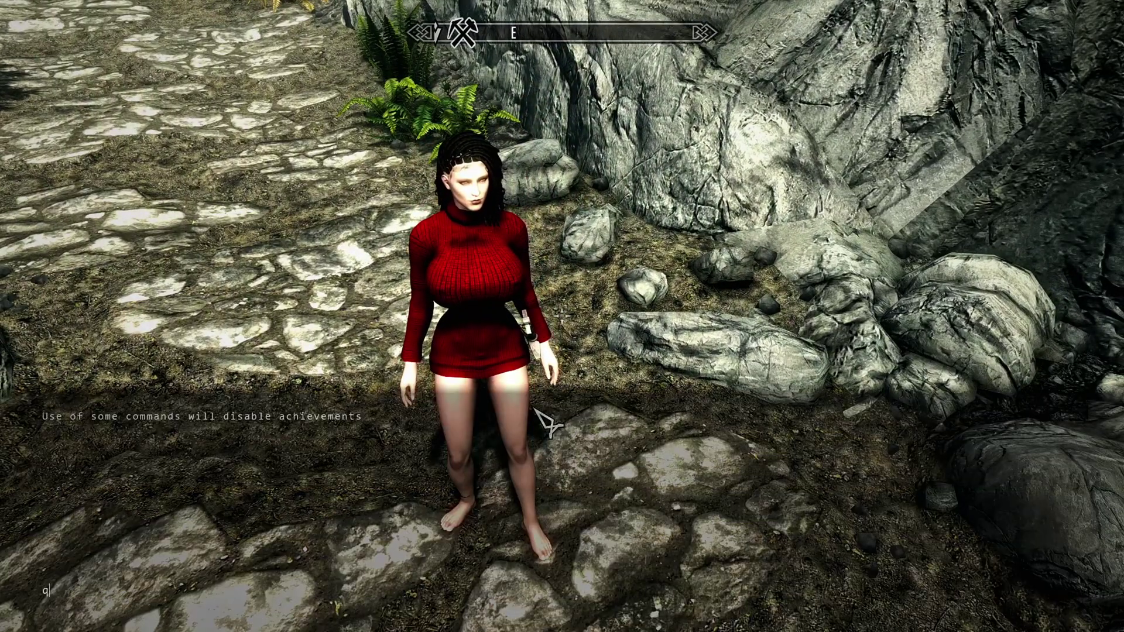
{"action": "type", "text": "qq"}
{"action": "key", "text": "Return"}
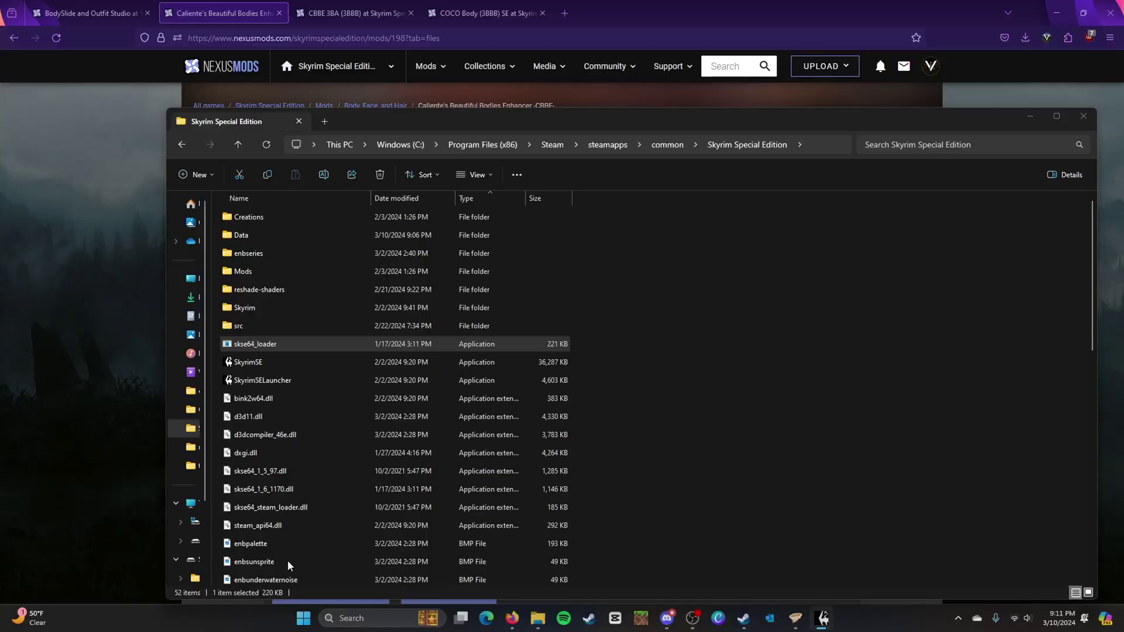
{"action": "left_click", "coordinate": [72, 195]}
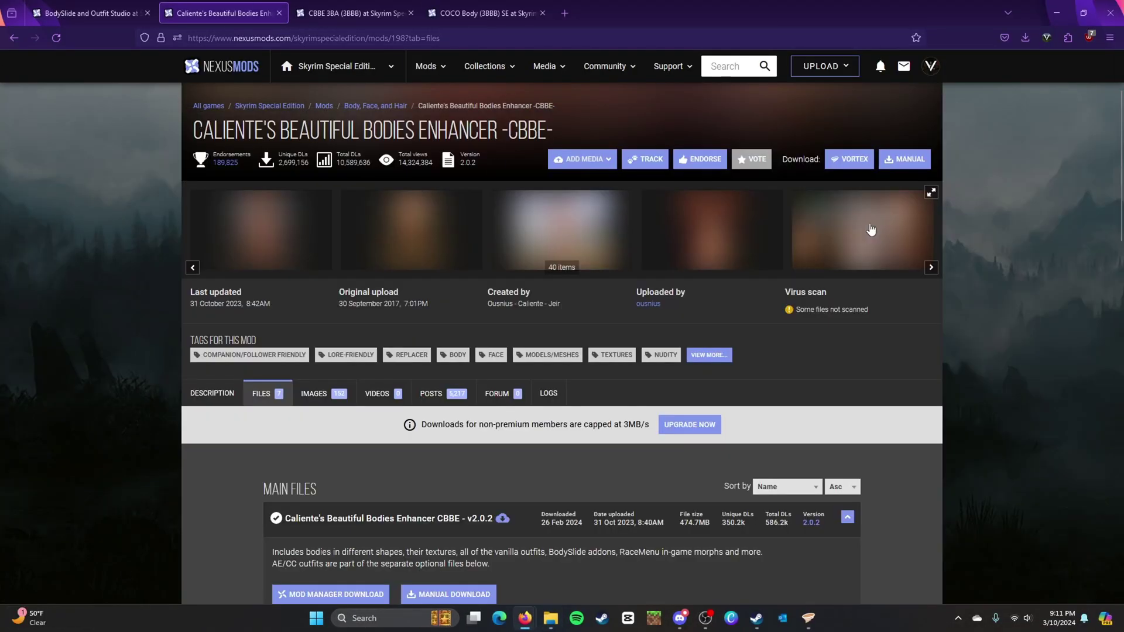
Look over the open Nexus mod pages for BodySlide and Outfit Studio, Caliente's Beautiful Bodies Enhancer, CBBE 3BA and COCO Body
{"action": "key", "text": "ctrl+shift+Tab"}
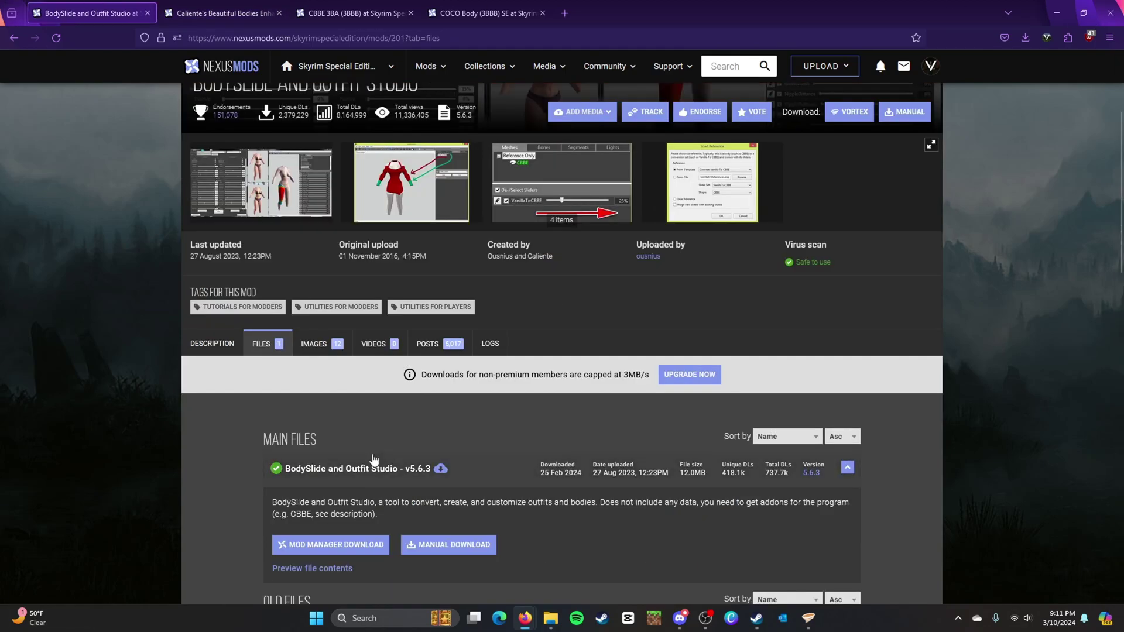
{"action": "key", "text": "ctrl+Tab"}
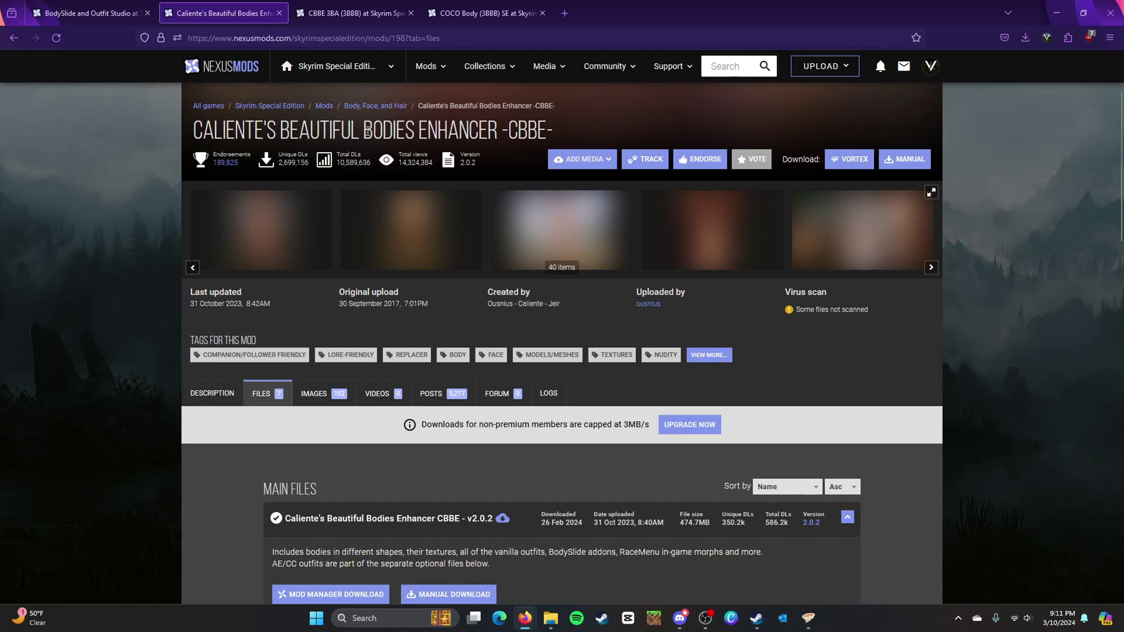
{"action": "key", "text": "ctrl+Tab"}
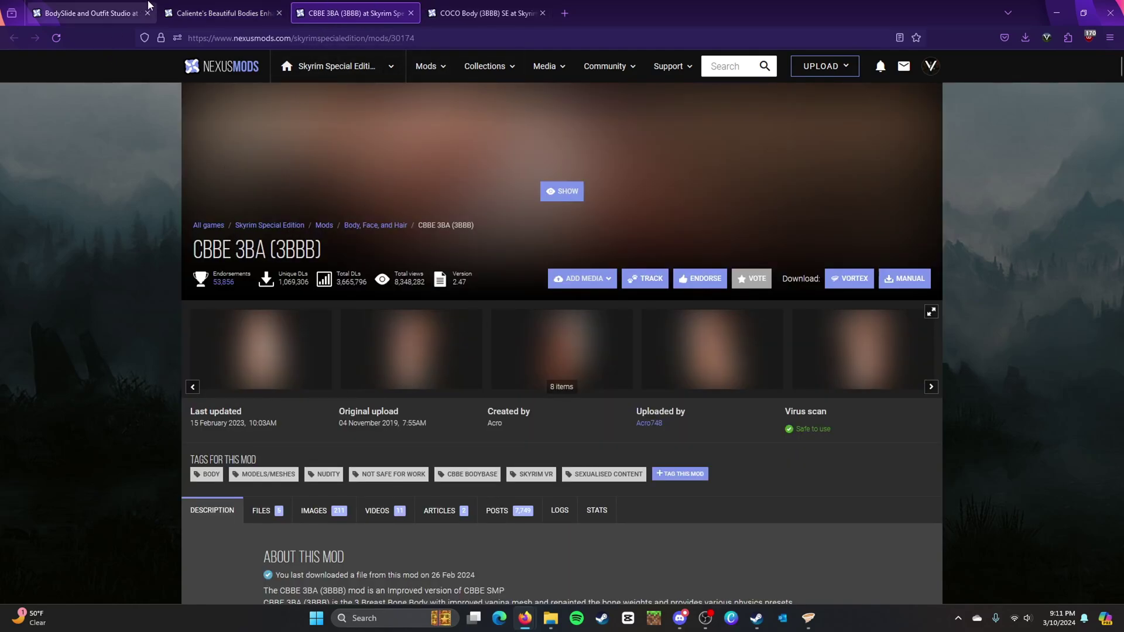
{"action": "left_click", "coordinate": [175, 12]}
{"action": "left_click", "coordinate": [124, 5]}
{"action": "left_click", "coordinate": [170, 8]}
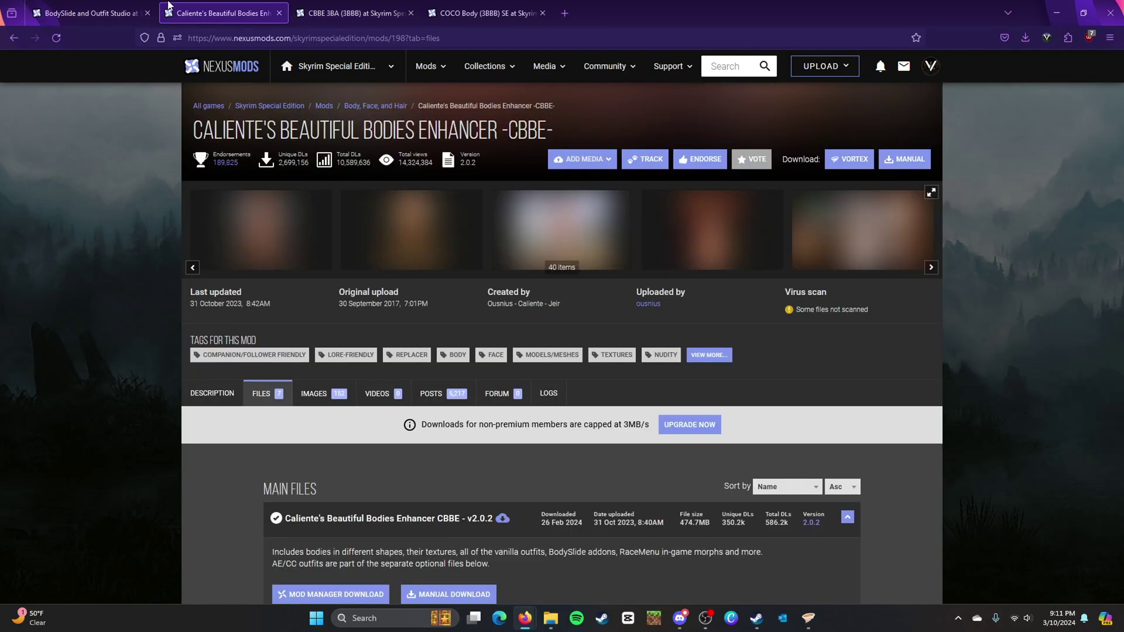
{"action": "left_click", "coordinate": [385, 4]}
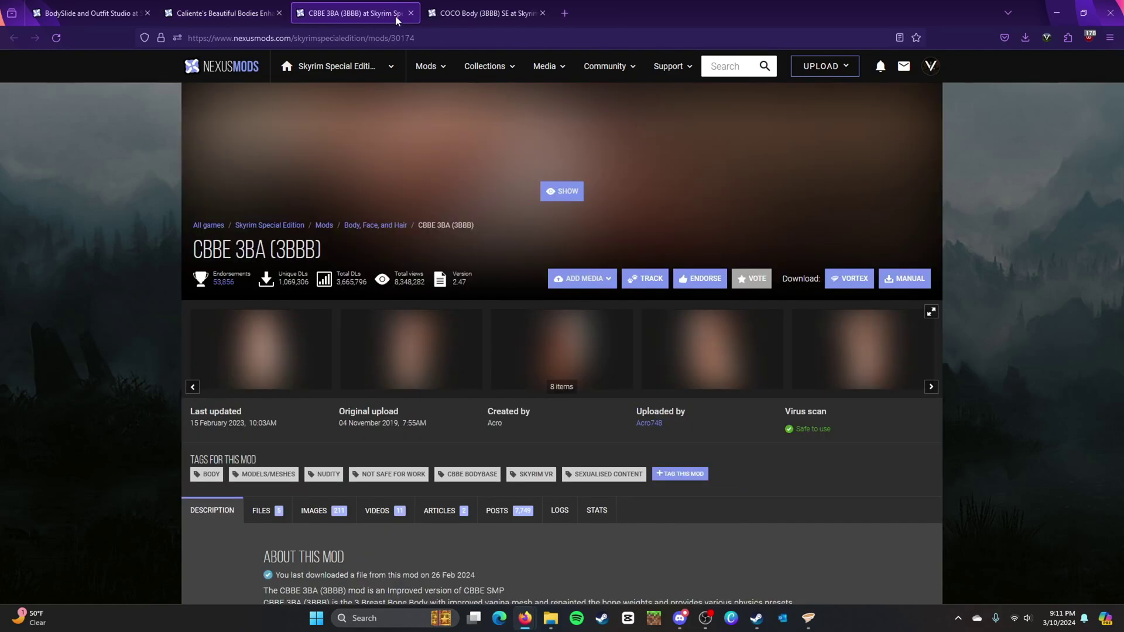
{"action": "left_click", "coordinate": [478, 13]}
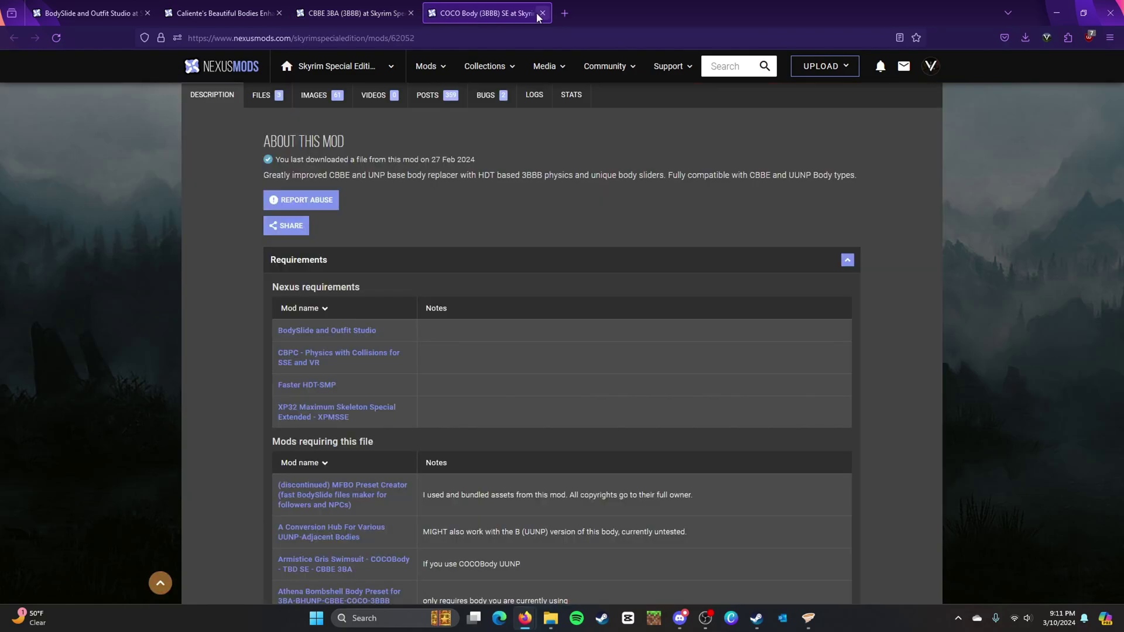
{"action": "scroll", "coordinate": [514, 158], "scroll_direction": "up", "scroll_amount": 4}
{"action": "scroll", "coordinate": [515, 176], "scroll_direction": "down", "scroll_amount": 2}
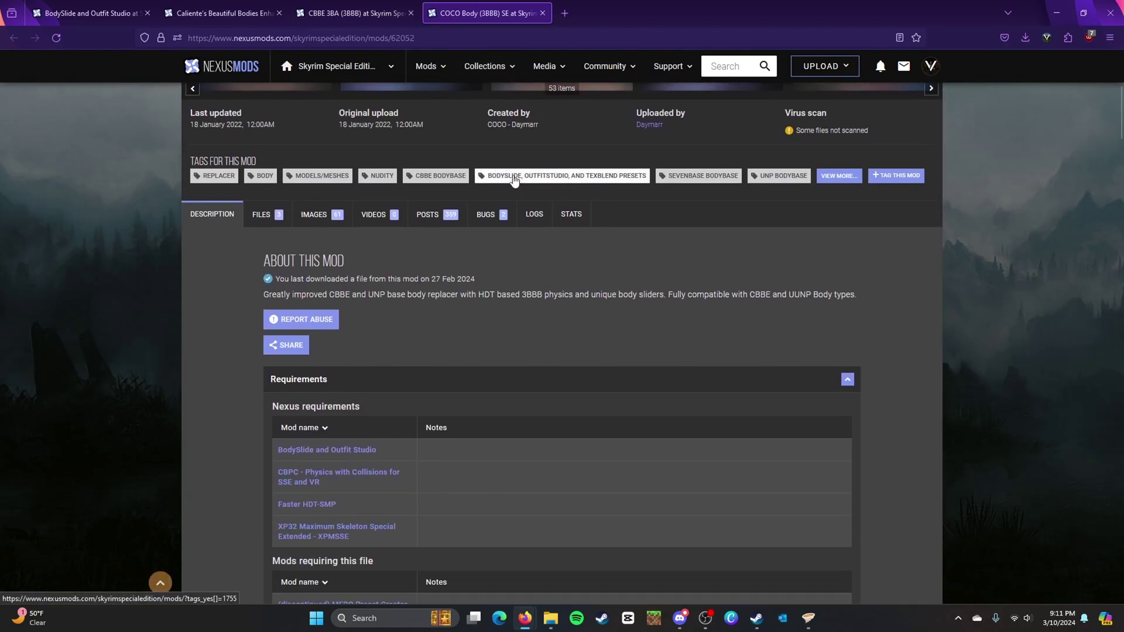
Review the main and old file downloads on the BodySlide and Outfit Studio mod page
{"action": "left_click", "coordinate": [87, 12]}
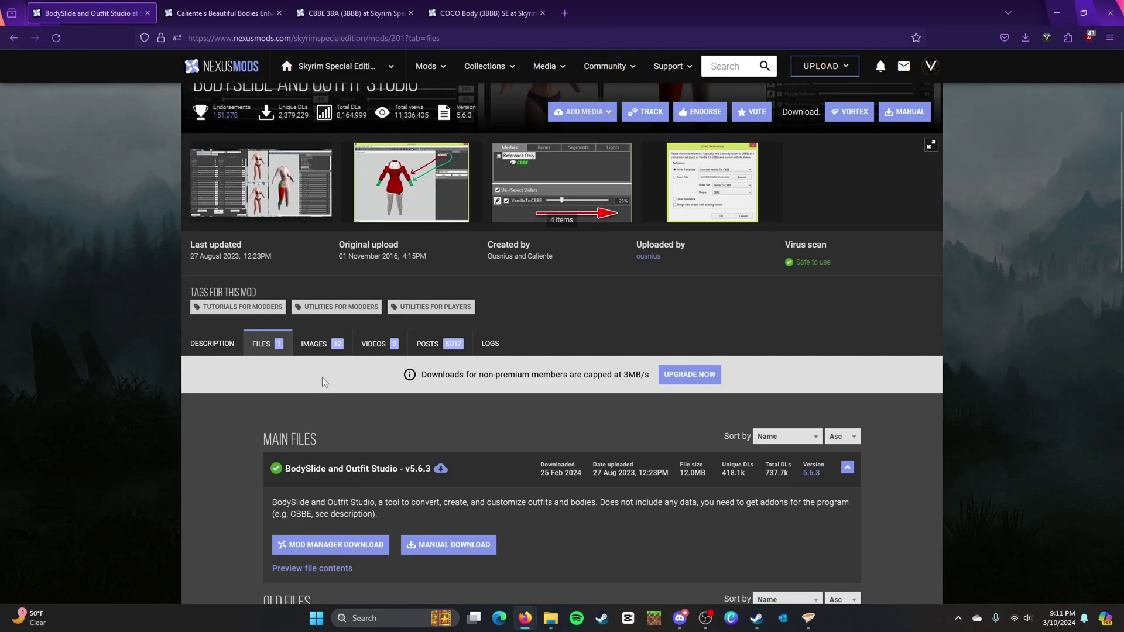
{"action": "scroll", "coordinate": [323, 377], "scroll_direction": "down", "scroll_amount": 2}
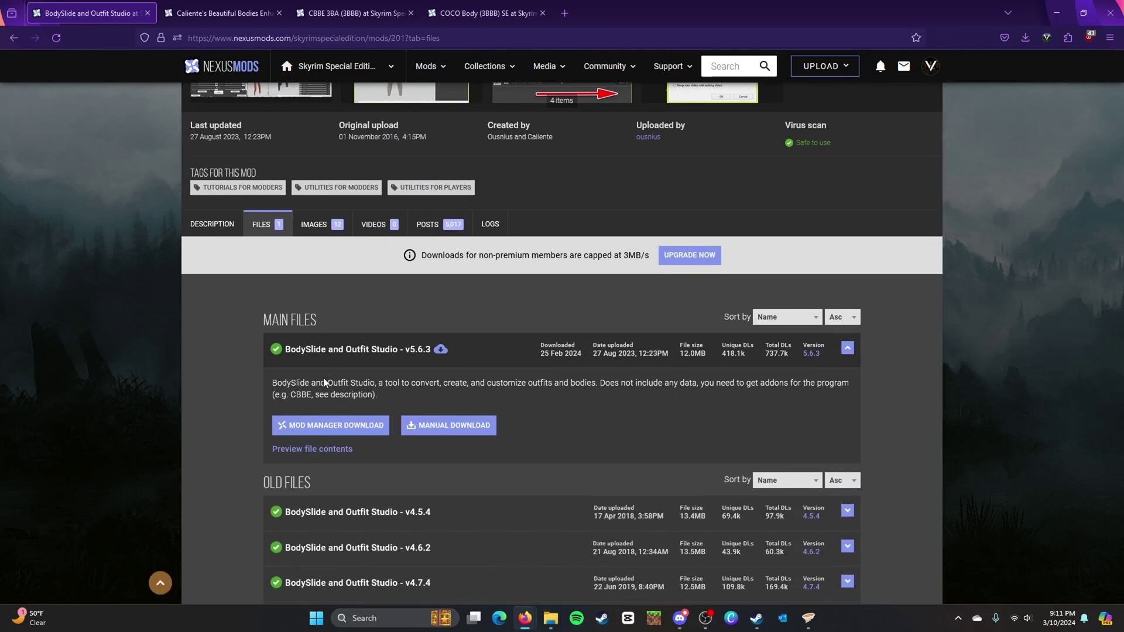
{"action": "scroll", "coordinate": [324, 382], "scroll_direction": "down", "scroll_amount": 15}
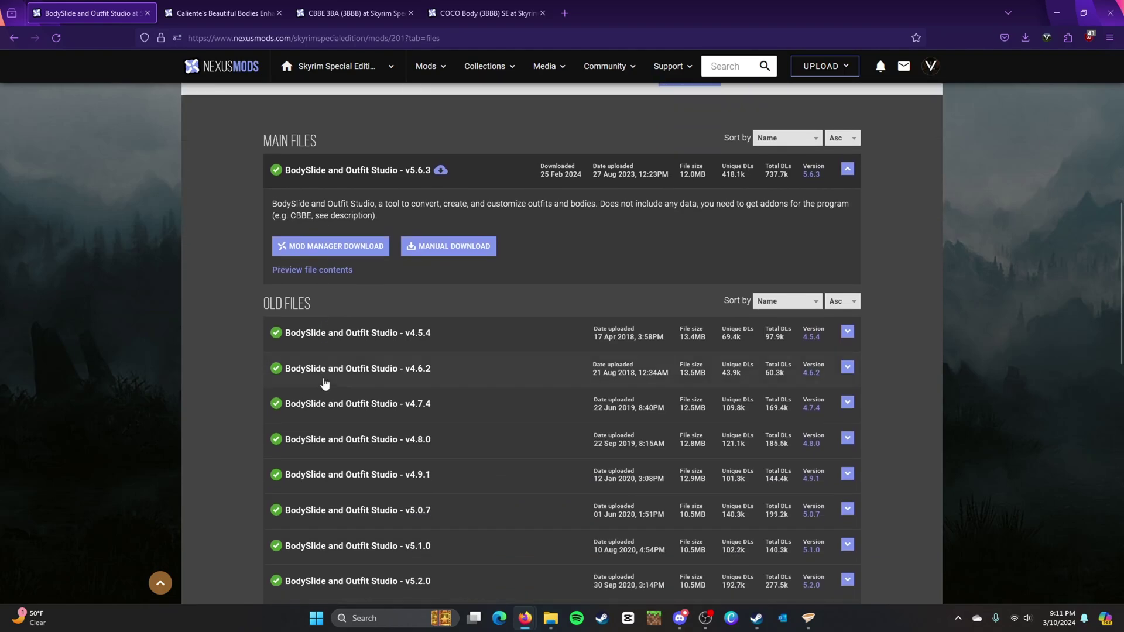
{"action": "scroll", "coordinate": [325, 383], "scroll_direction": "up", "scroll_amount": 6}
{"action": "scroll", "coordinate": [325, 383], "scroll_direction": "up", "scroll_amount": 9}
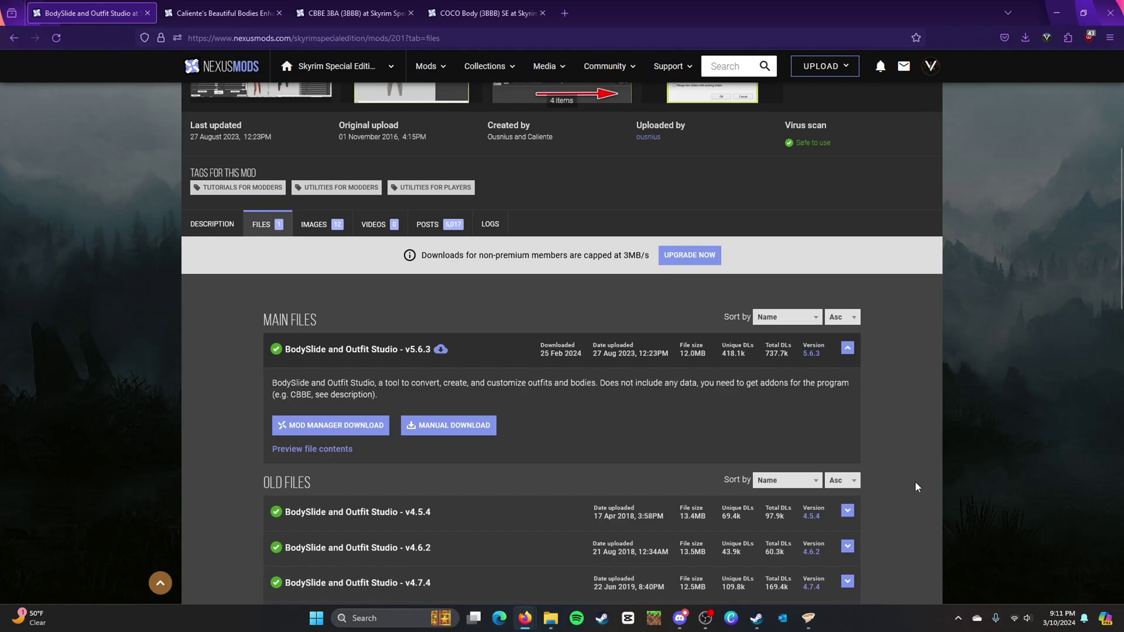
{"action": "scroll", "coordinate": [915, 481], "scroll_direction": "up", "scroll_amount": 5}
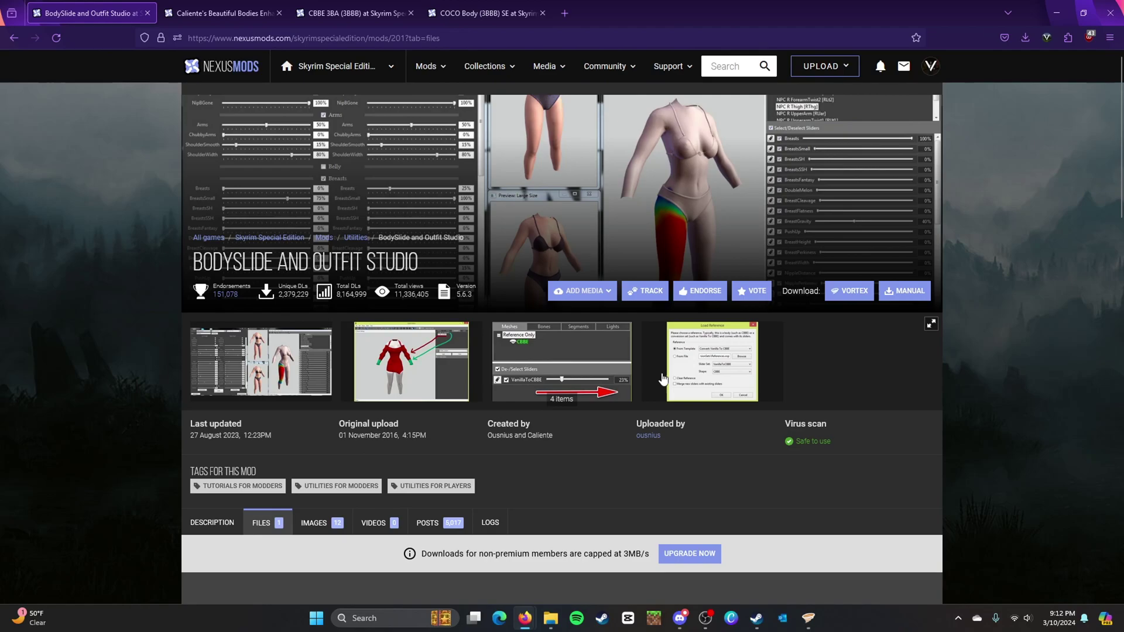
Switch to Vortex and check the installed mods list for BodySlide and the CBBE body mods
{"action": "mouse_move", "coordinate": [808, 619]}
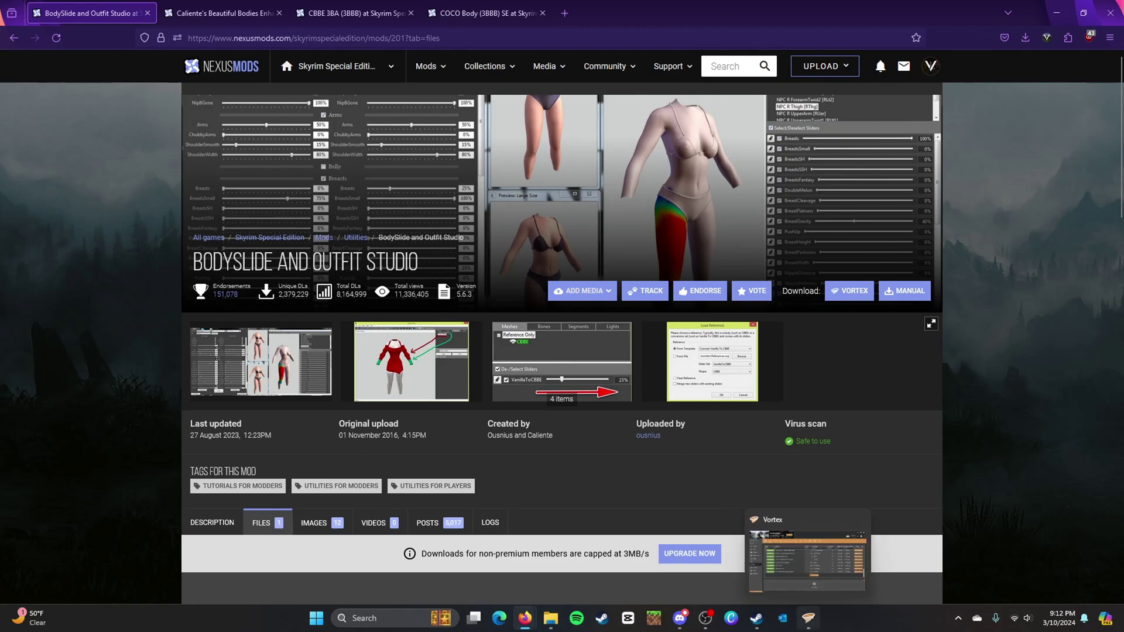
{"action": "left_click", "coordinate": [807, 560]}
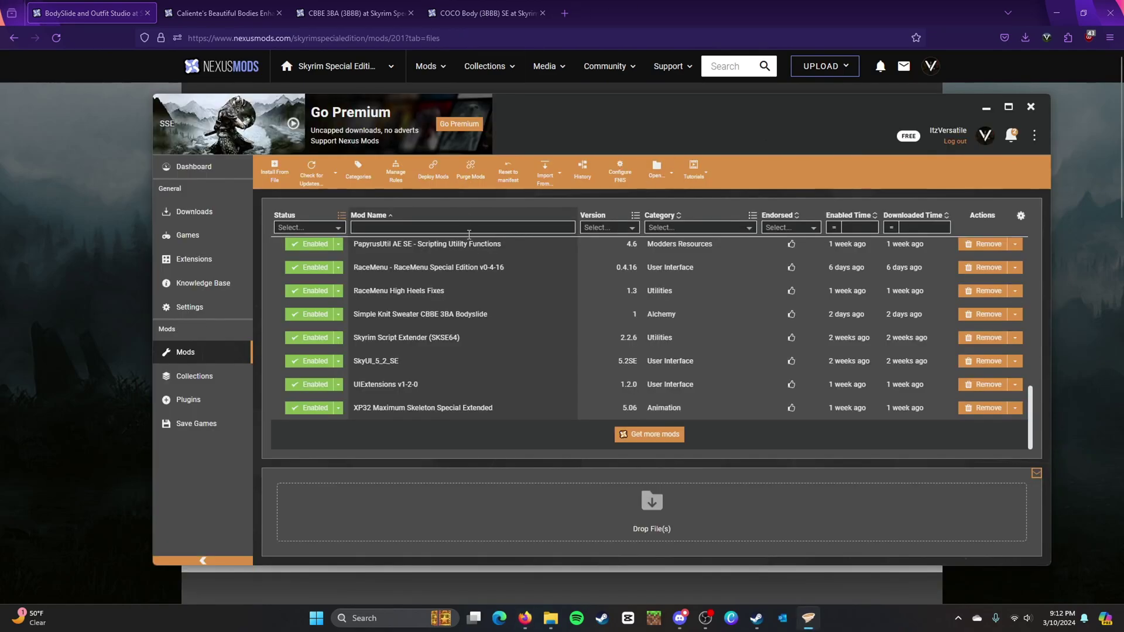
{"action": "scroll", "coordinate": [528, 315], "scroll_direction": "up", "scroll_amount": 10}
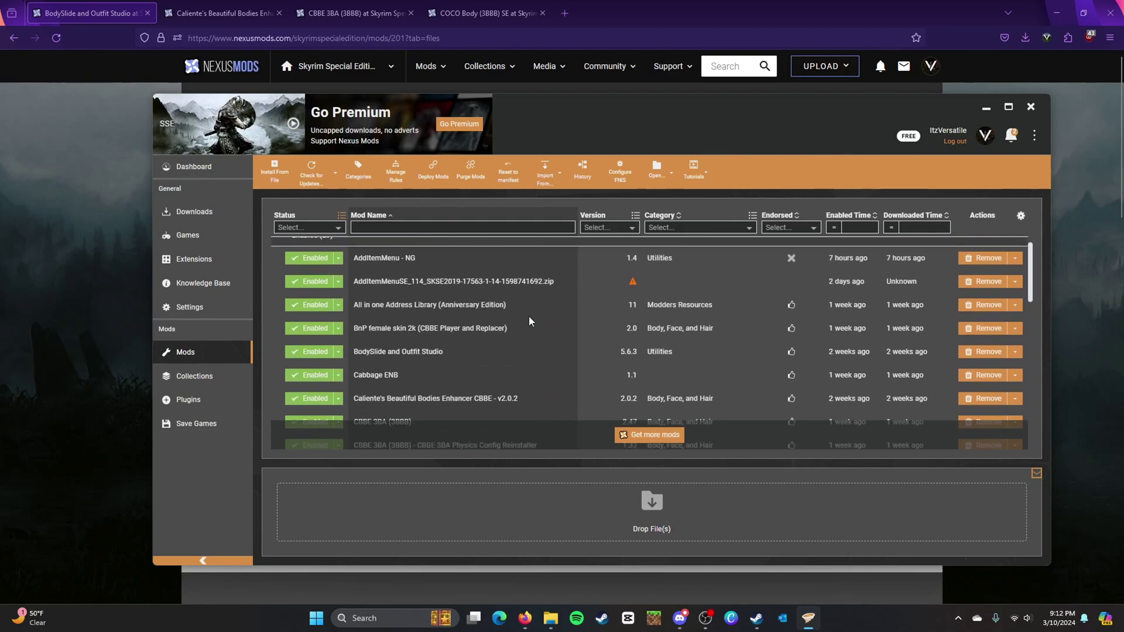
{"action": "scroll", "coordinate": [528, 320], "scroll_direction": "down", "scroll_amount": 2}
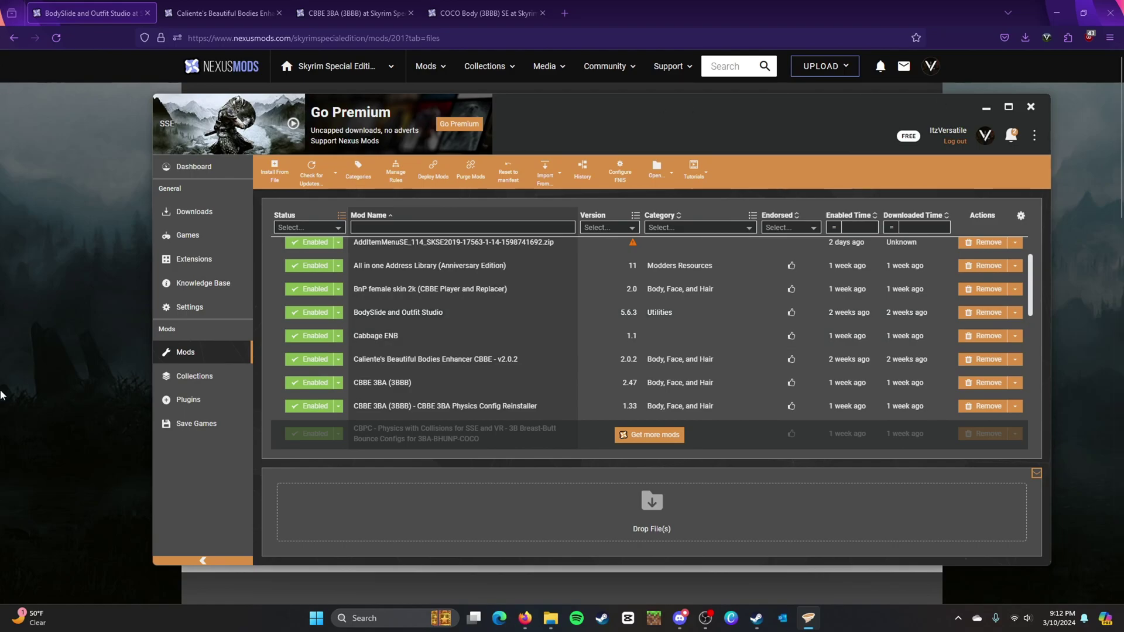
Return to Firefox and compare the BodySlide, CBBE, CBBE 3BA and COCO Body mod pages
{"action": "key", "text": "alt+Tab"}
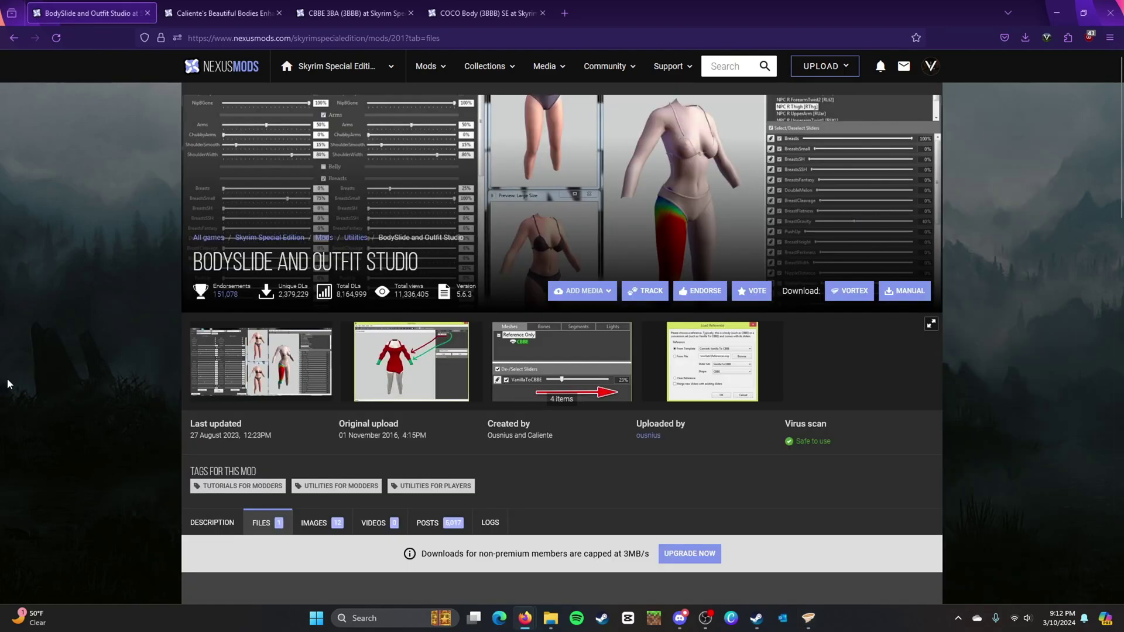
{"action": "scroll", "coordinate": [8, 384], "scroll_direction": "down", "scroll_amount": 5}
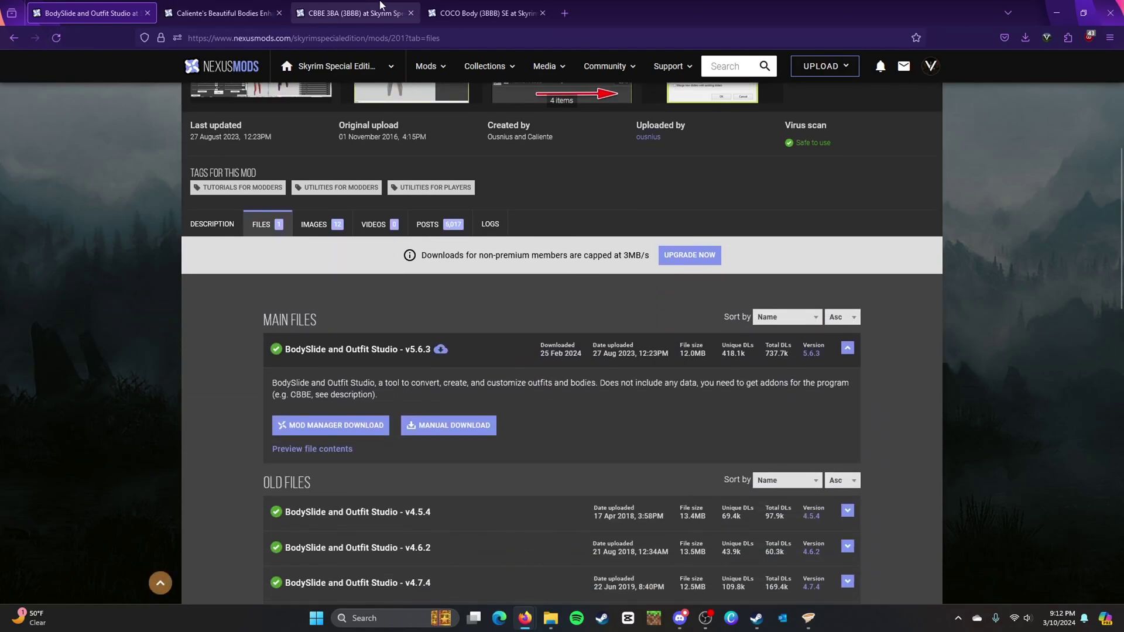
{"action": "left_click", "coordinate": [214, 5]}
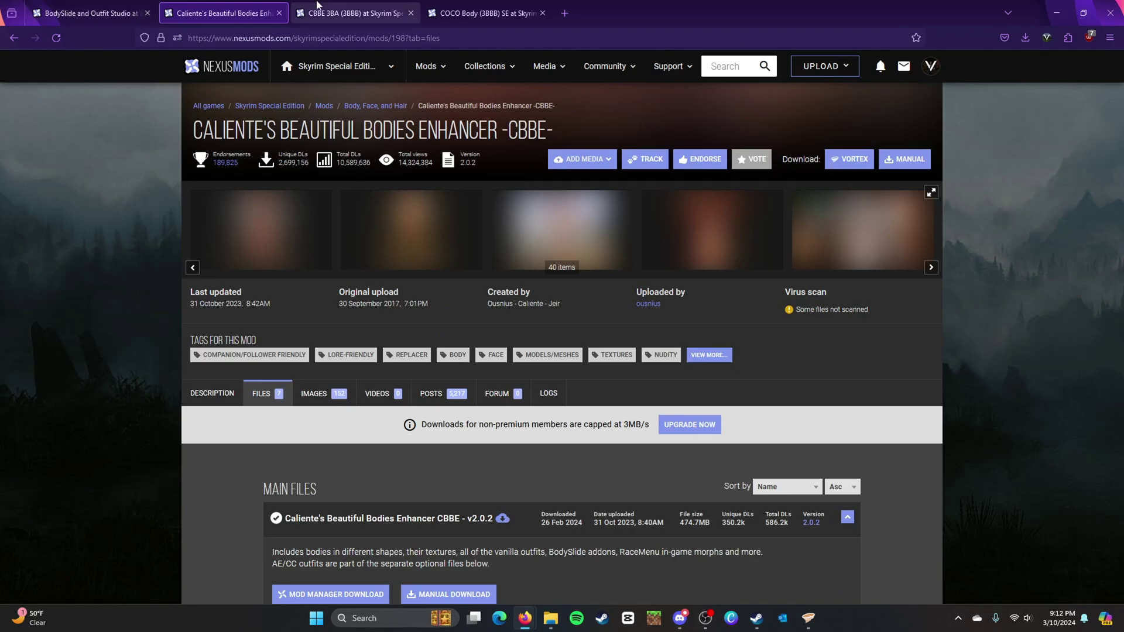
{"action": "left_click", "coordinate": [143, 4]}
{"action": "left_click", "coordinate": [235, 7]}
{"action": "left_click", "coordinate": [326, 5]}
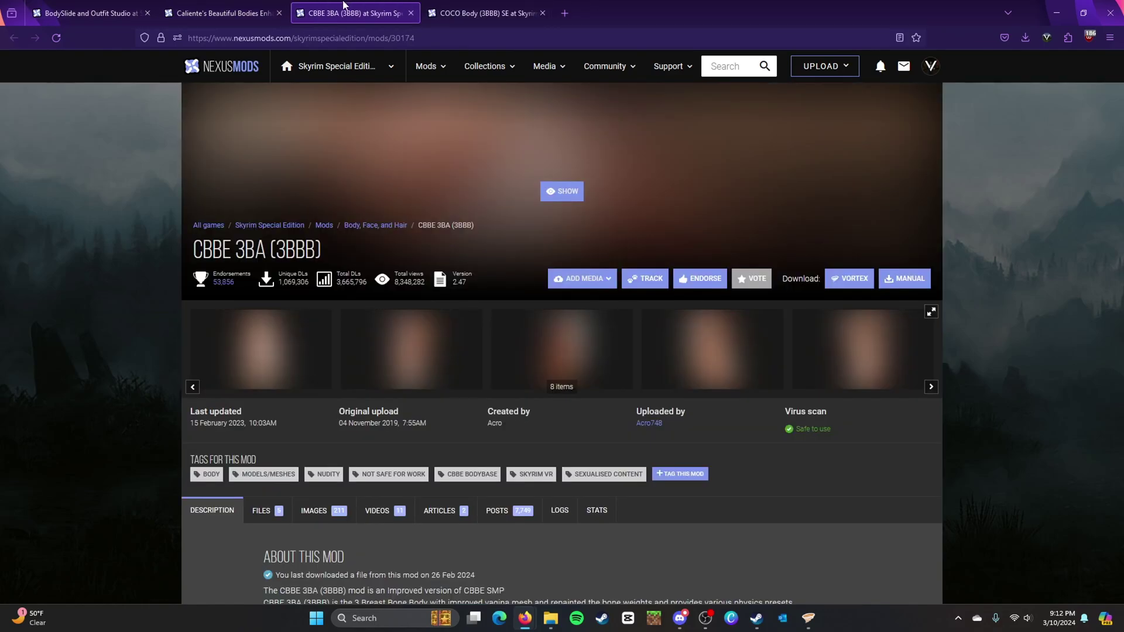
{"action": "left_click", "coordinate": [254, 6]}
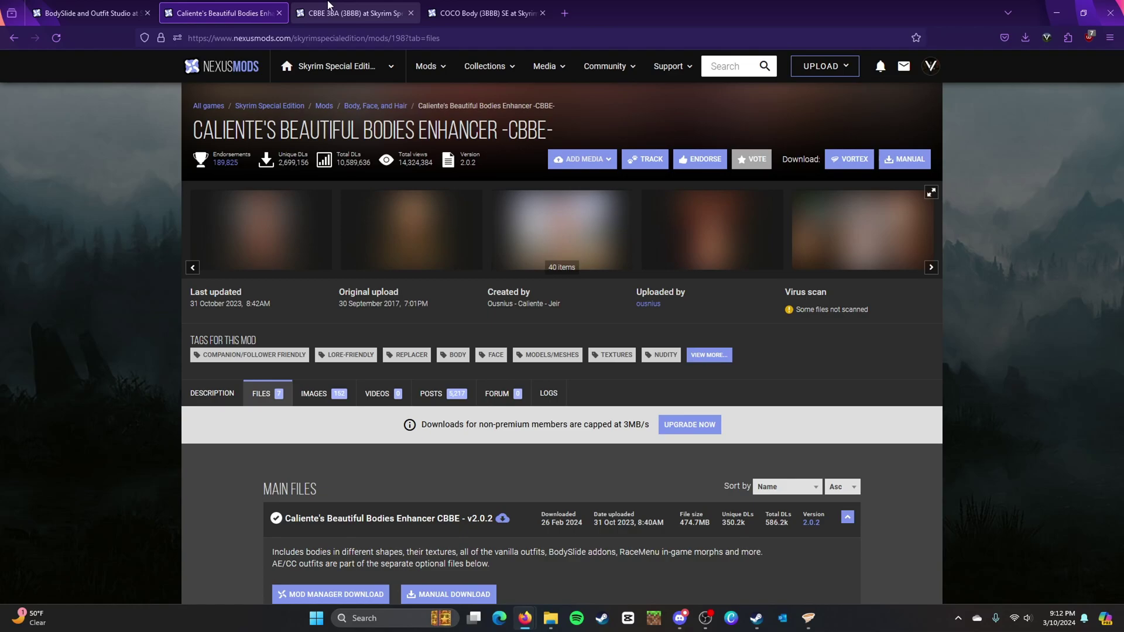
{"action": "left_click", "coordinate": [329, 4]}
{"action": "mouse_move", "coordinate": [585, 279]}
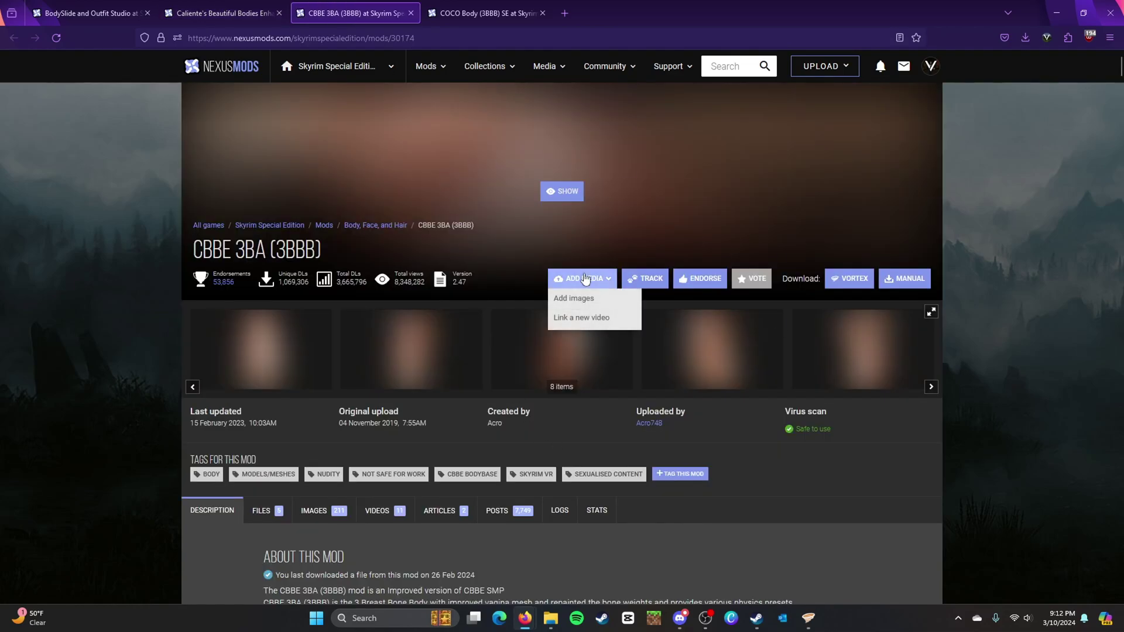
{"action": "left_click", "coordinate": [494, 9]}
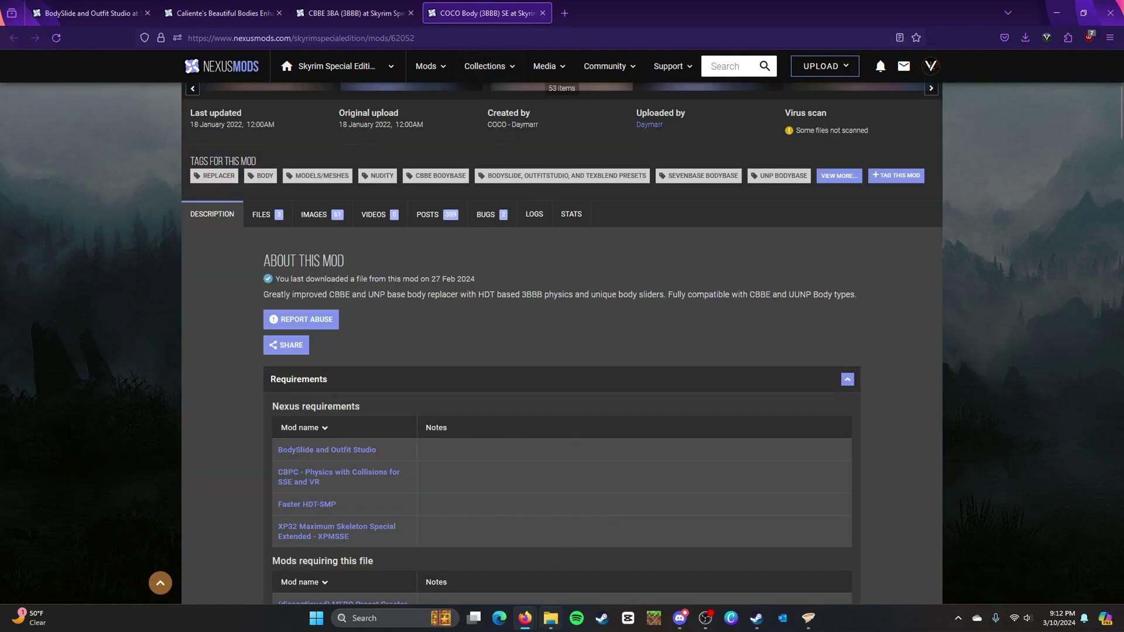
Launch the BodySlide application from Data\CalienteTools\BodySlide in the Skyrim Special Edition folder using File Explorer
{"action": "left_click", "coordinate": [550, 618]}
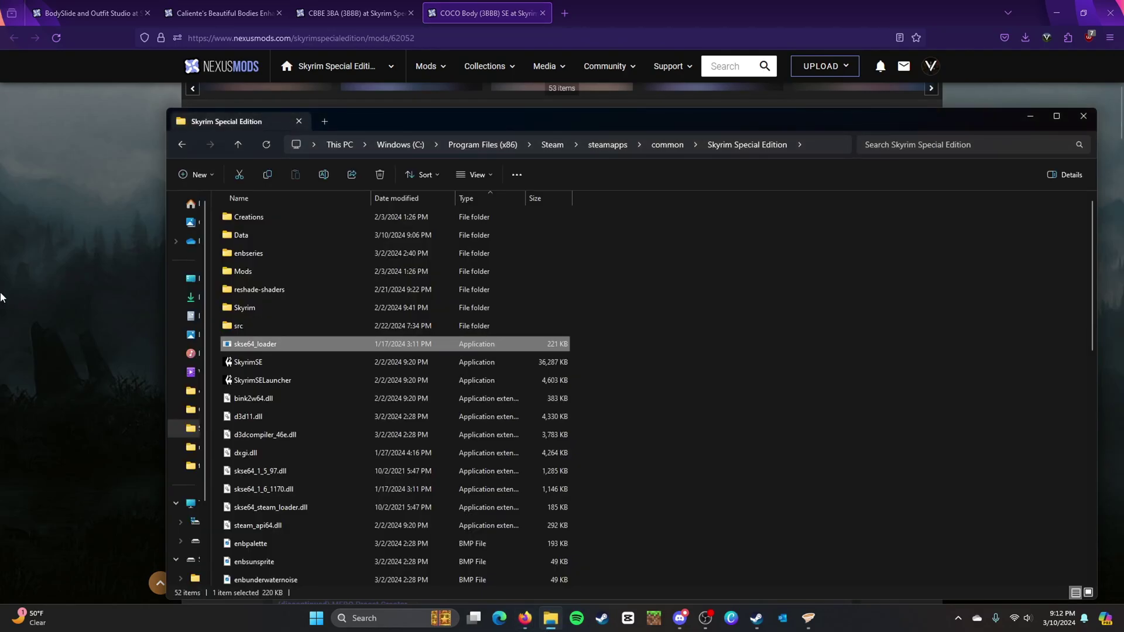
{"action": "double_click", "coordinate": [338, 234]}
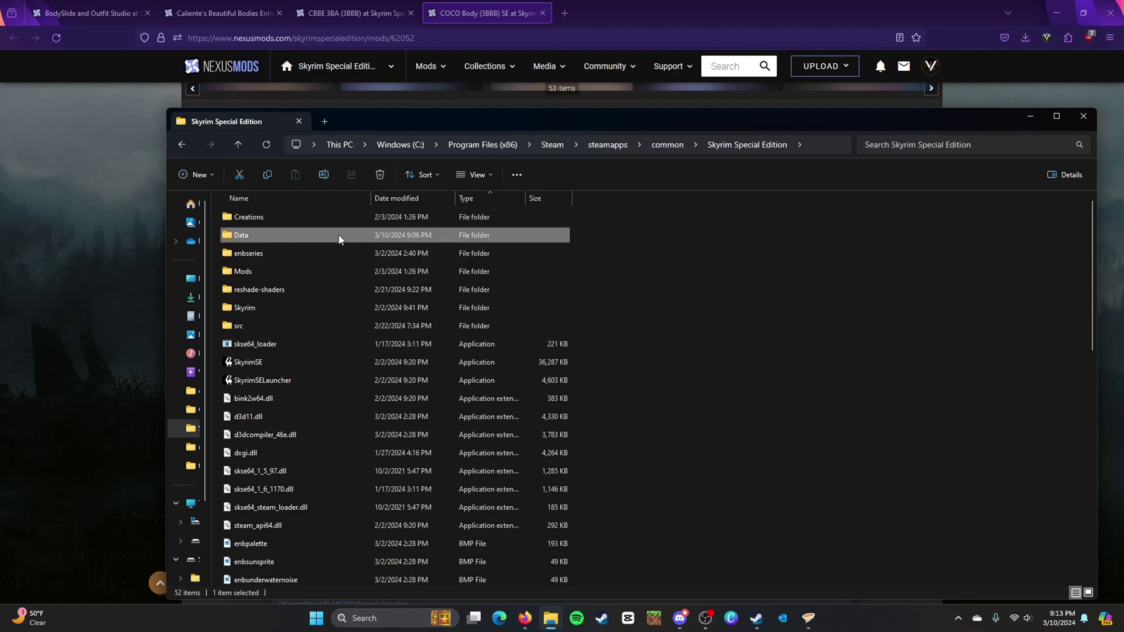
{"action": "double_click", "coordinate": [338, 234]}
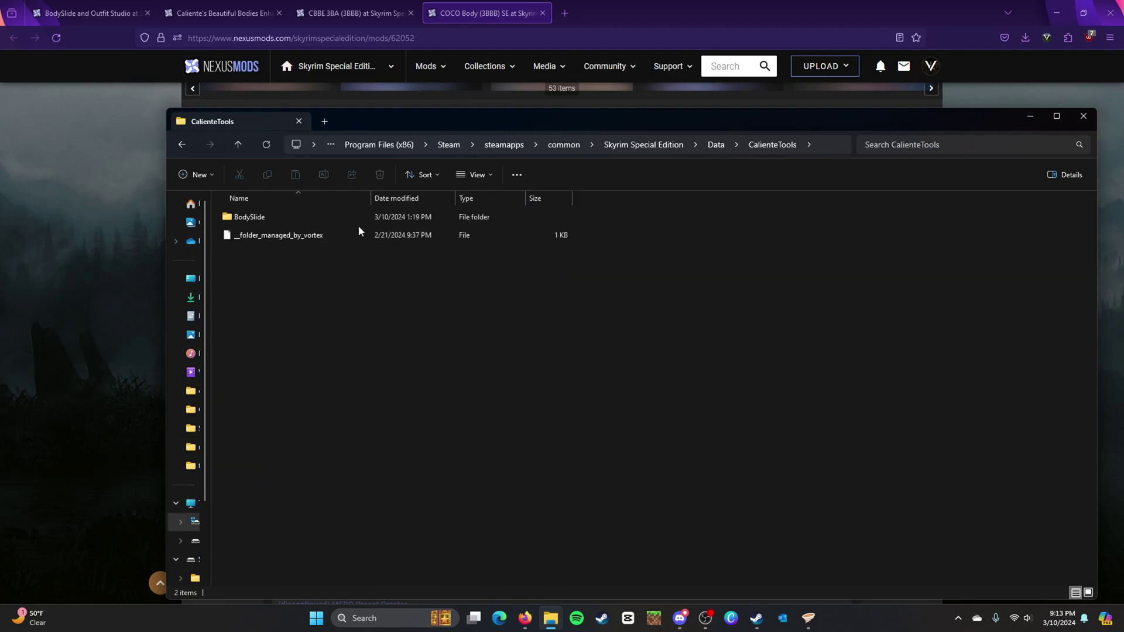
{"action": "double_click", "coordinate": [363, 221]}
{"action": "scroll", "coordinate": [330, 285], "scroll_direction": "down", "scroll_amount": 2}
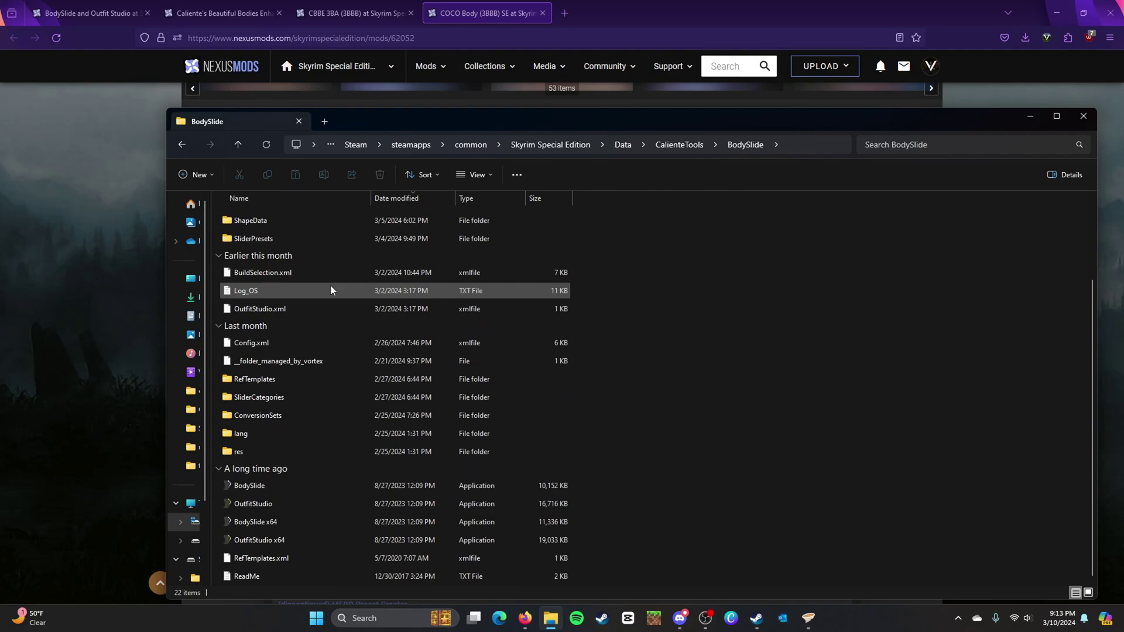
{"action": "double_click", "coordinate": [368, 485]}
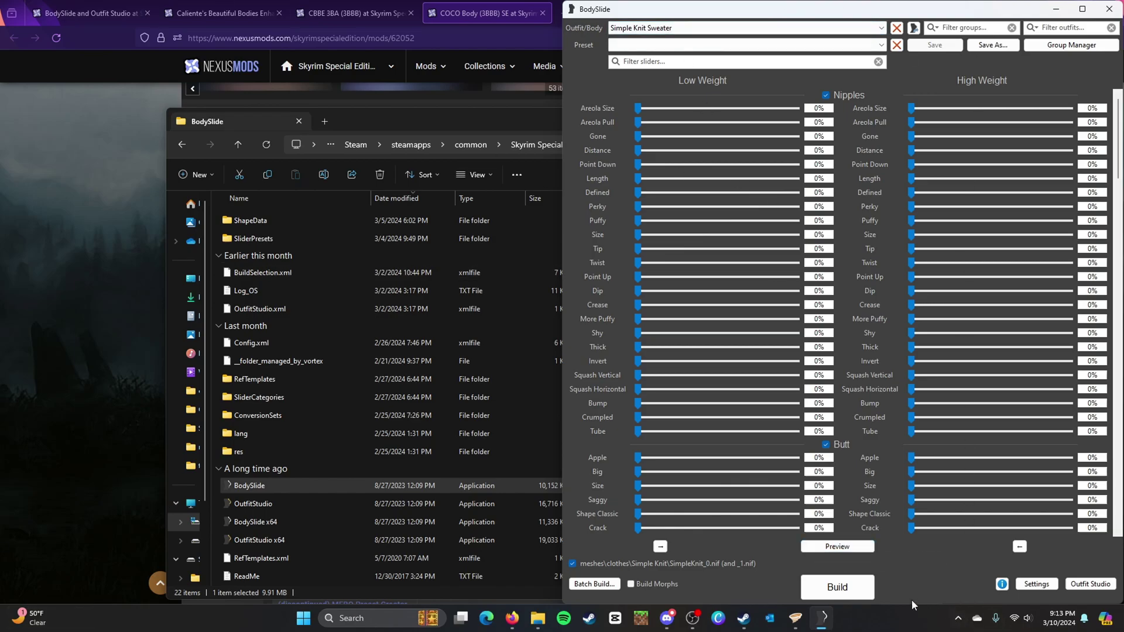
Open the Simple Knit Sweater preview and try out the high-weight Big slider in the Butt group
{"action": "left_click", "coordinate": [859, 547]}
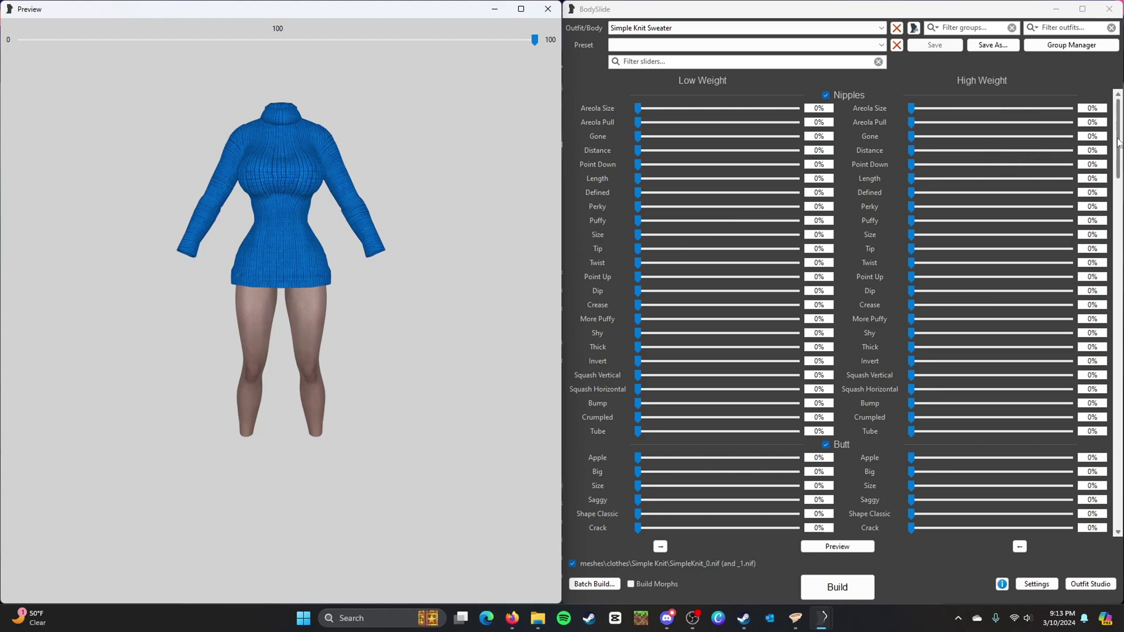
{"action": "scroll", "coordinate": [1118, 142], "scroll_direction": "down", "scroll_amount": 3}
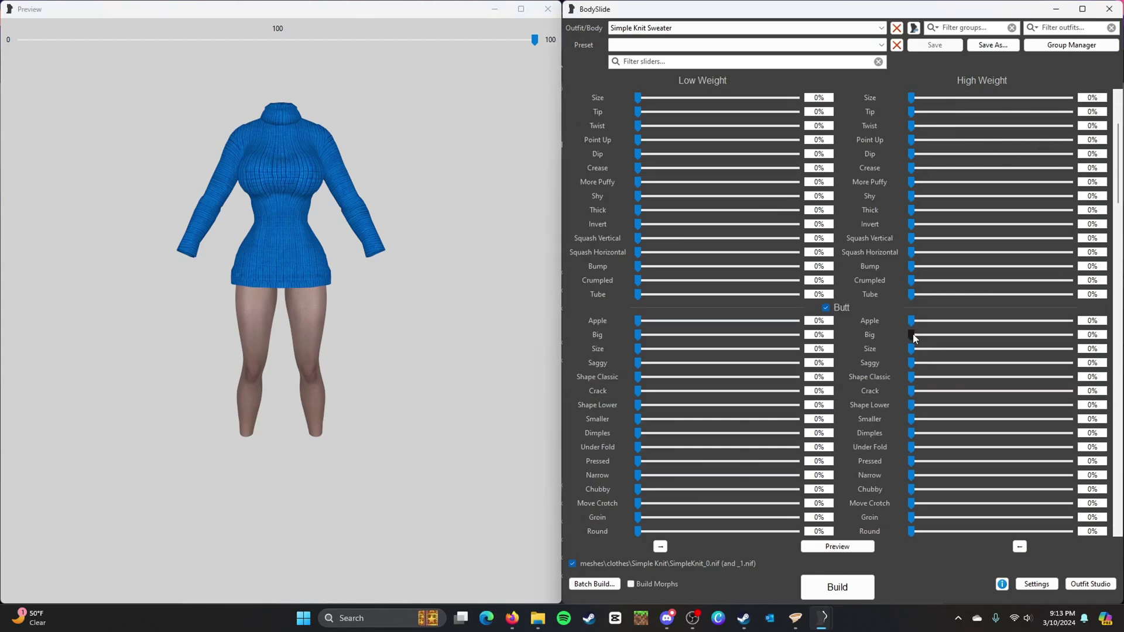
{"action": "left_click_drag", "start_coordinate": [913, 338], "coordinate": [851, 278]}
{"action": "middle_click_drag", "start_coordinate": [296, 247], "coordinate": [296, 272]}
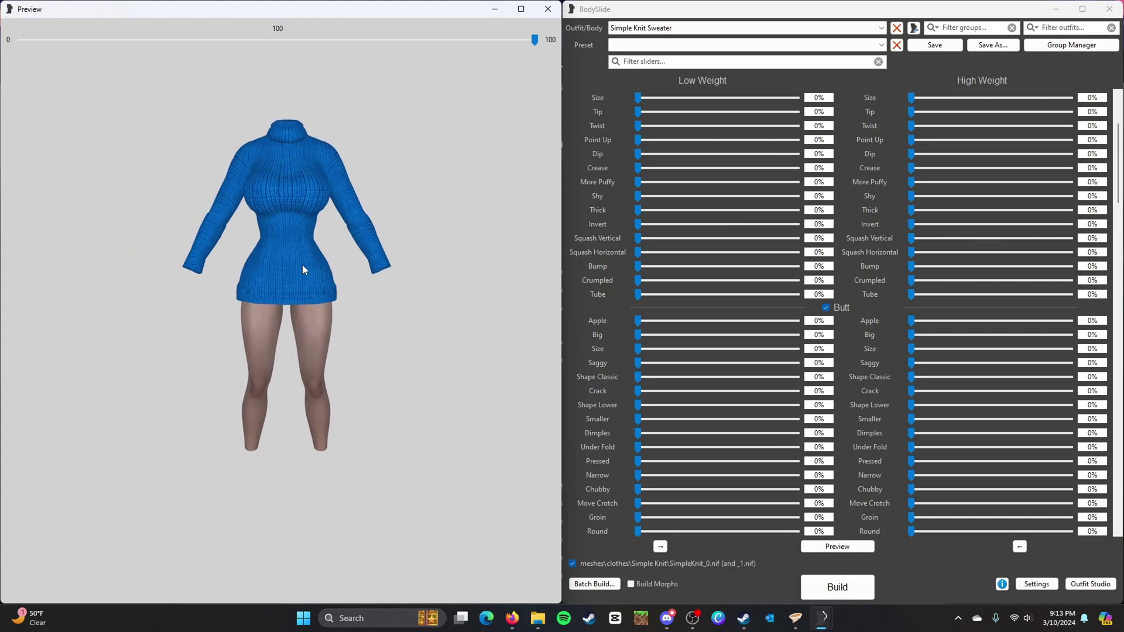
{"action": "left_click_drag", "start_coordinate": [302, 265], "coordinate": [233, 286]}
{"action": "scroll", "coordinate": [233, 286], "scroll_direction": "down", "scroll_amount": 3}
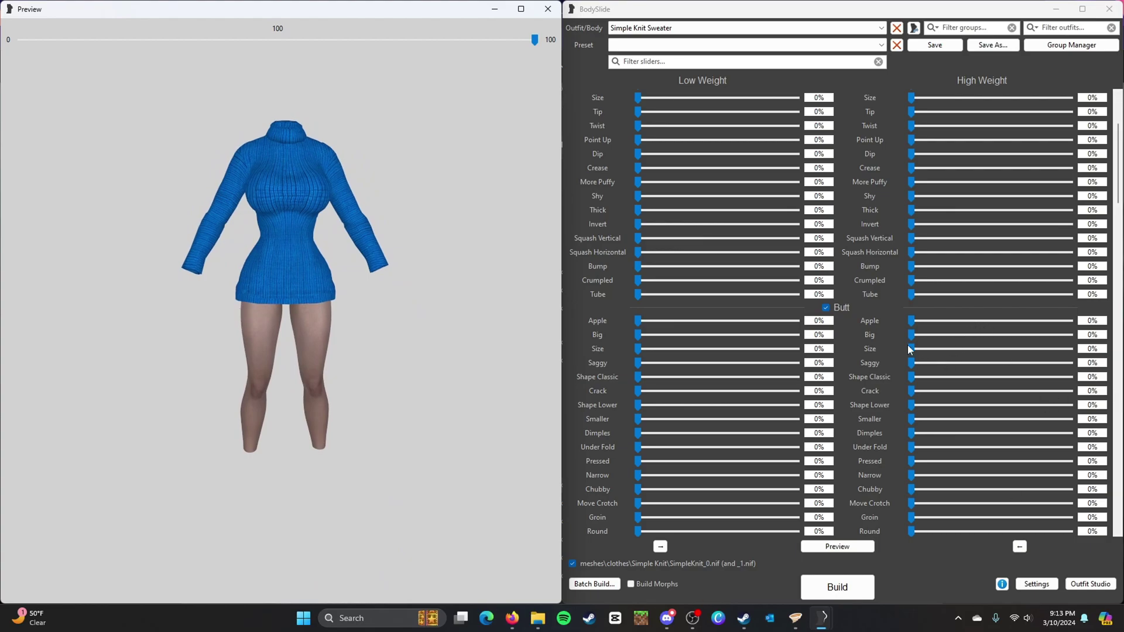
Set the high-weight Butt sliders to 100% for Size and 2% for Big
{"action": "left_click_drag", "start_coordinate": [911, 349], "coordinate": [1069, 349]}
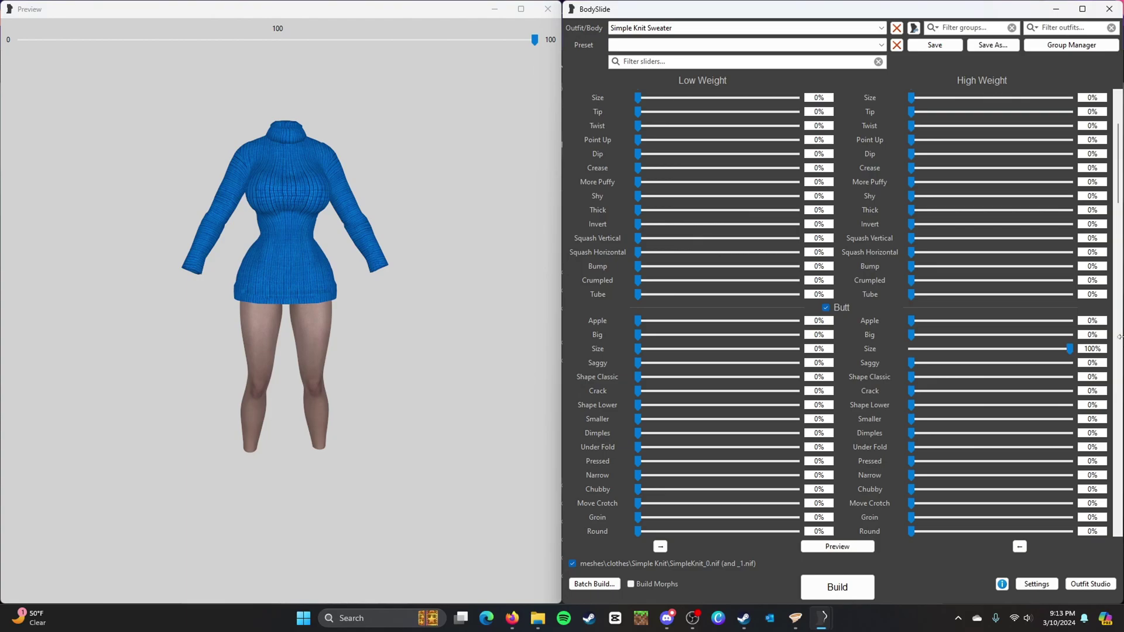
{"action": "mouse_move", "coordinate": [913, 334]}
{"action": "left_mouse_down"}
{"action": "mouse_move", "coordinate": [1071, 339]}
{"action": "mouse_move", "coordinate": [953, 326]}
{"action": "mouse_move", "coordinate": [914, 334]}
{"action": "left_mouse_up"}
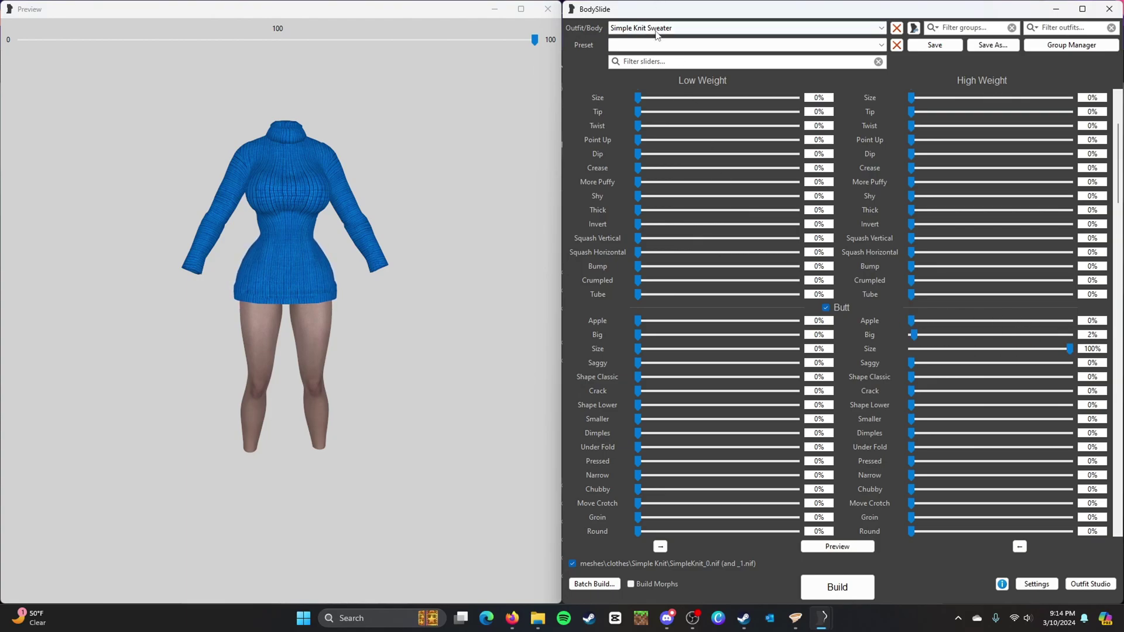
Start a batch build and deselect all slider sets in its outfit list
{"action": "left_click", "coordinate": [595, 583]}
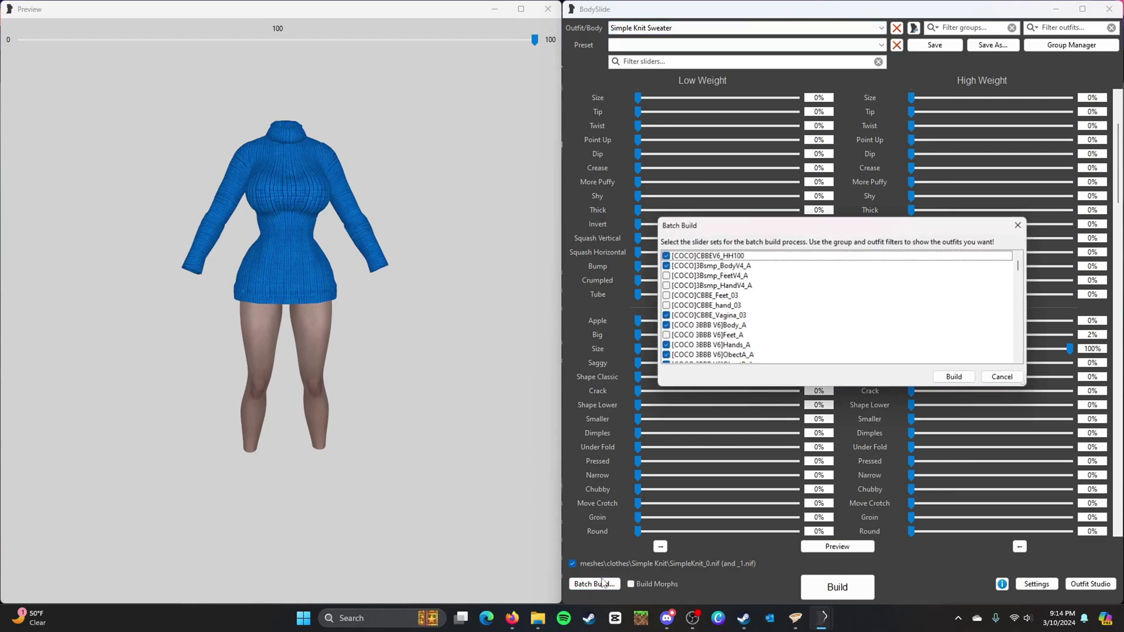
{"action": "right_click", "coordinate": [780, 285]}
{"action": "left_click", "coordinate": [790, 292]}
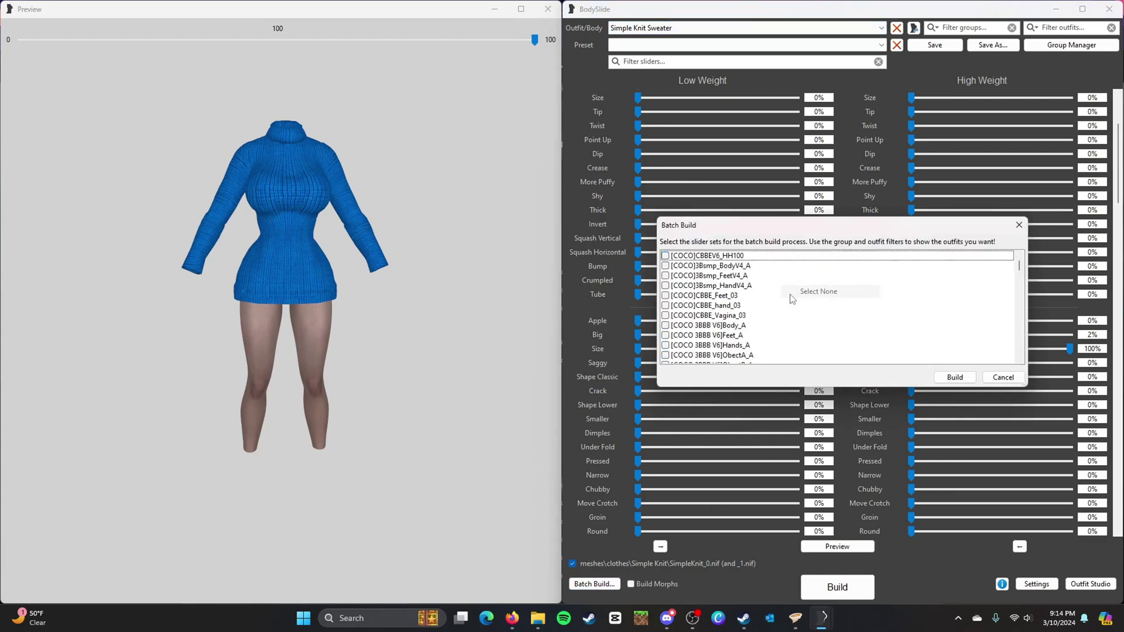
{"action": "scroll", "coordinate": [791, 299], "scroll_direction": "down", "scroll_amount": 1}
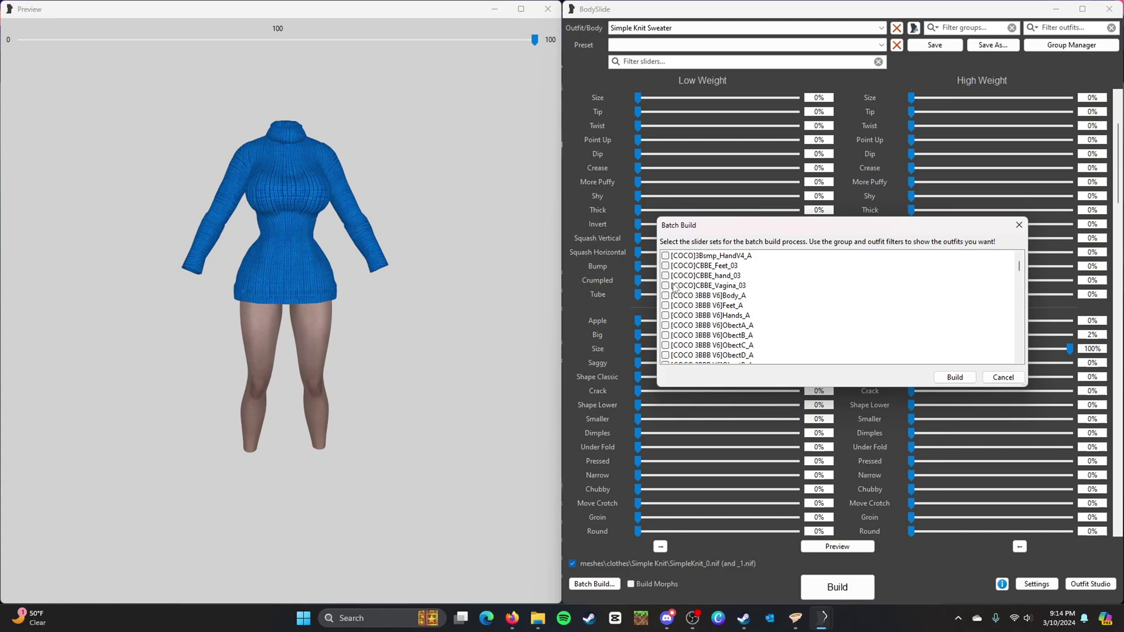
{"action": "scroll", "coordinate": [789, 301], "scroll_direction": "down", "scroll_amount": 1}
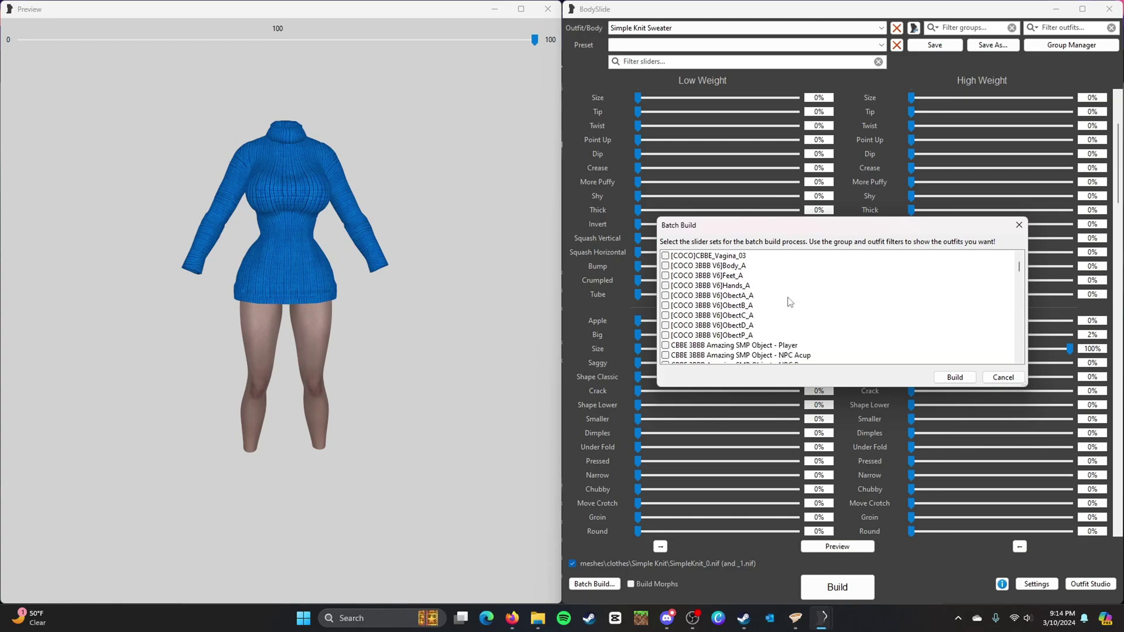
Mark the [COCO 3BBB V6] Body_A, Feet_A, Hands_A and ObectA_A, B, C, D and P sets for building, but cancel the batch build
{"action": "left_click", "coordinate": [665, 266]}
{"action": "left_click", "coordinate": [665, 276]}
{"action": "left_click", "coordinate": [666, 286]}
{"action": "left_click", "coordinate": [665, 296]}
{"action": "left_click", "coordinate": [665, 306]}
{"action": "left_click", "coordinate": [666, 315]}
{"action": "left_click", "coordinate": [666, 326]}
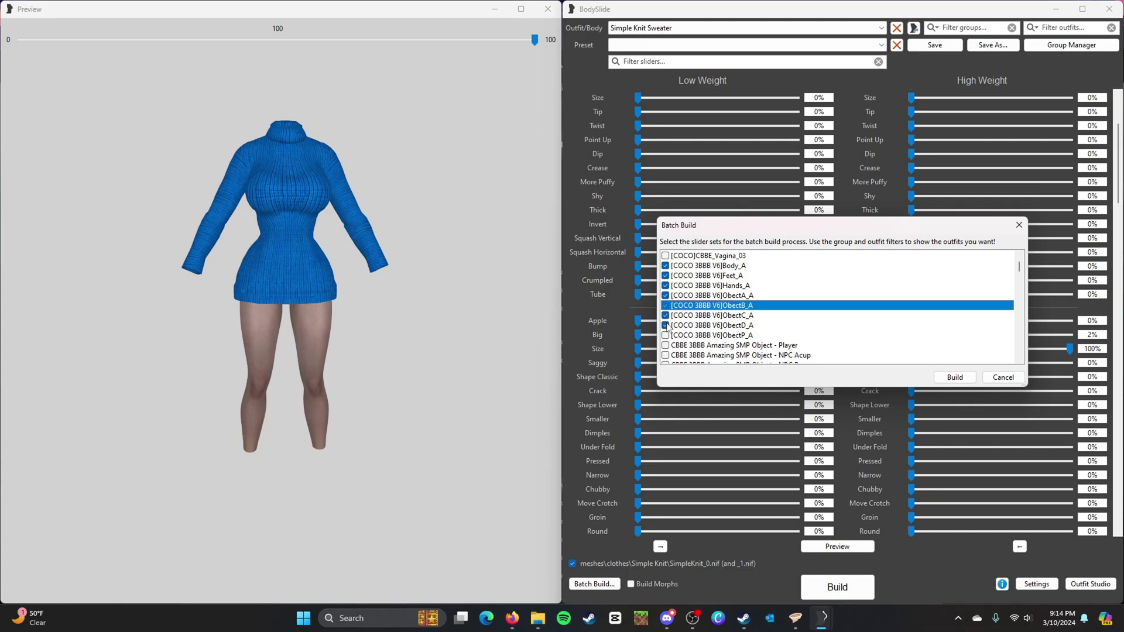
{"action": "left_click", "coordinate": [666, 336]}
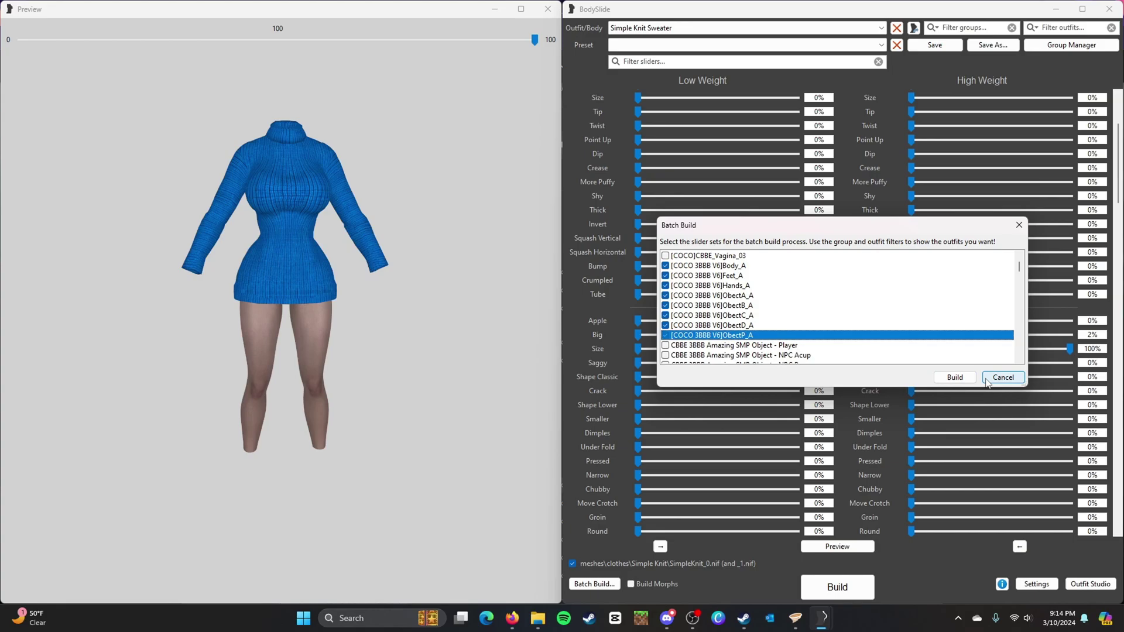
{"action": "left_click", "coordinate": [987, 381]}
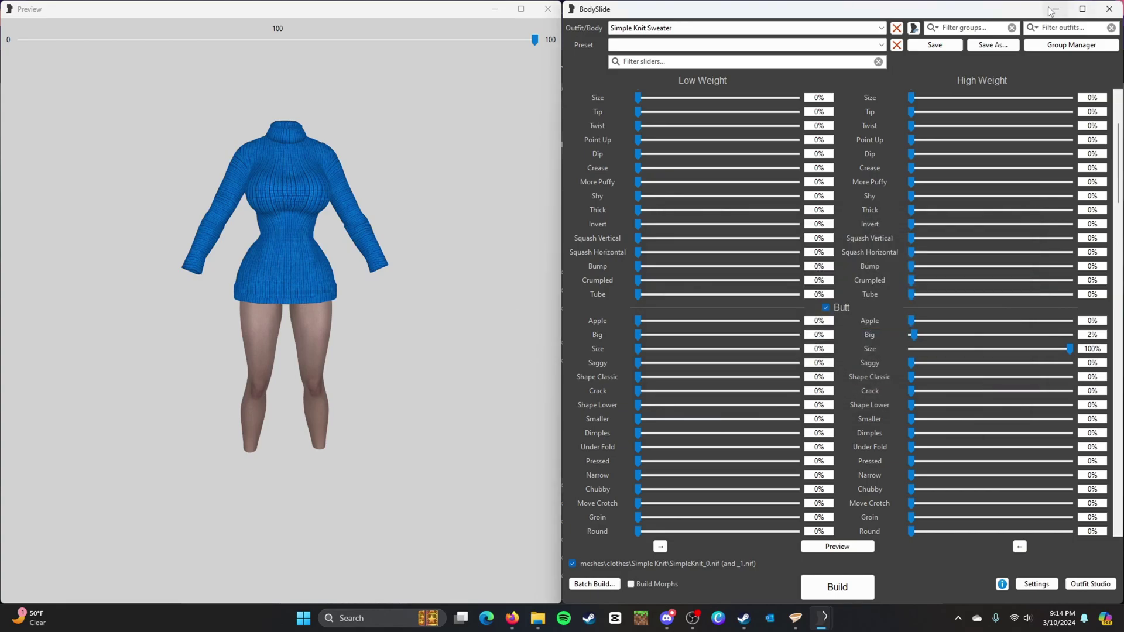
Try saving the slider values as a new preset named CustomPreset in the SliderPresets folder, and cancel out of both dialogs
{"action": "left_click", "coordinate": [977, 45]}
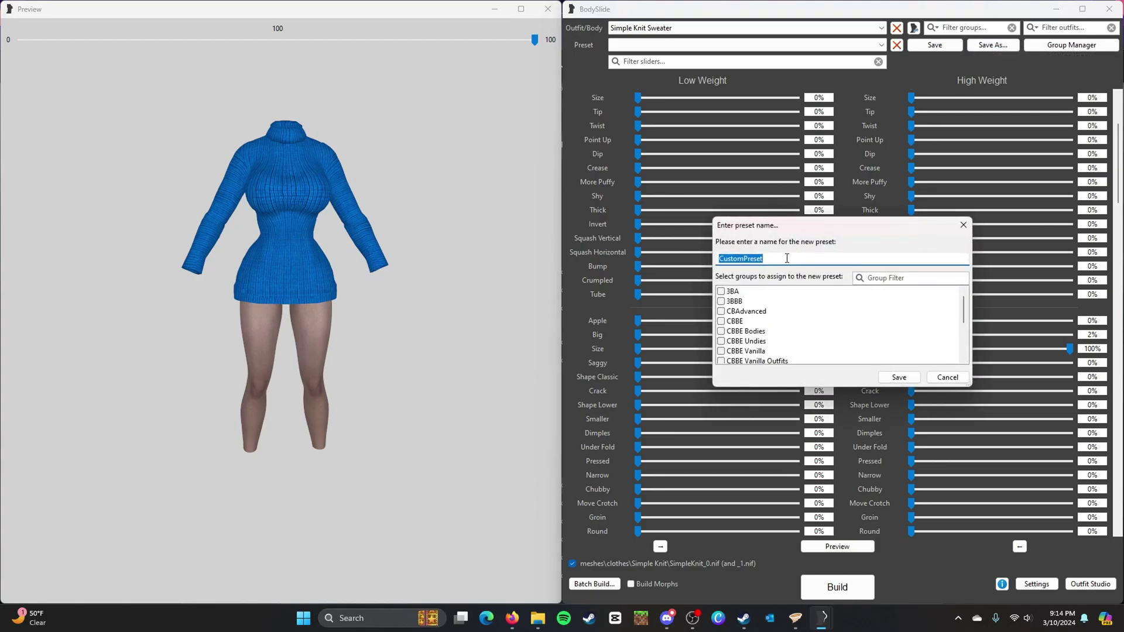
{"action": "left_click", "coordinate": [901, 377]}
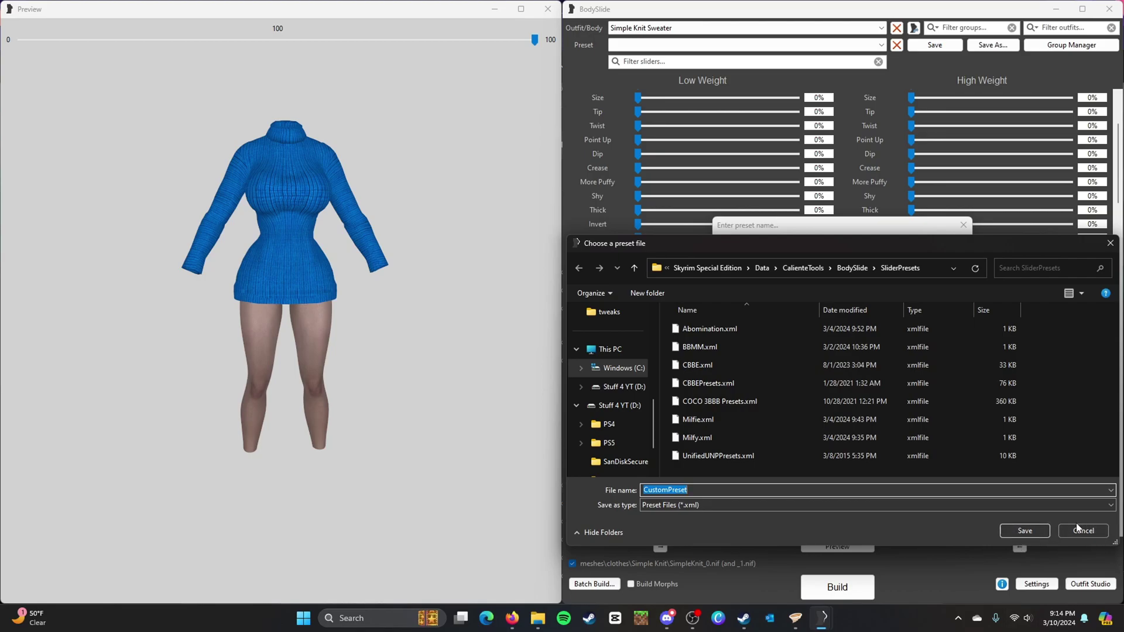
{"action": "left_click", "coordinate": [1077, 531]}
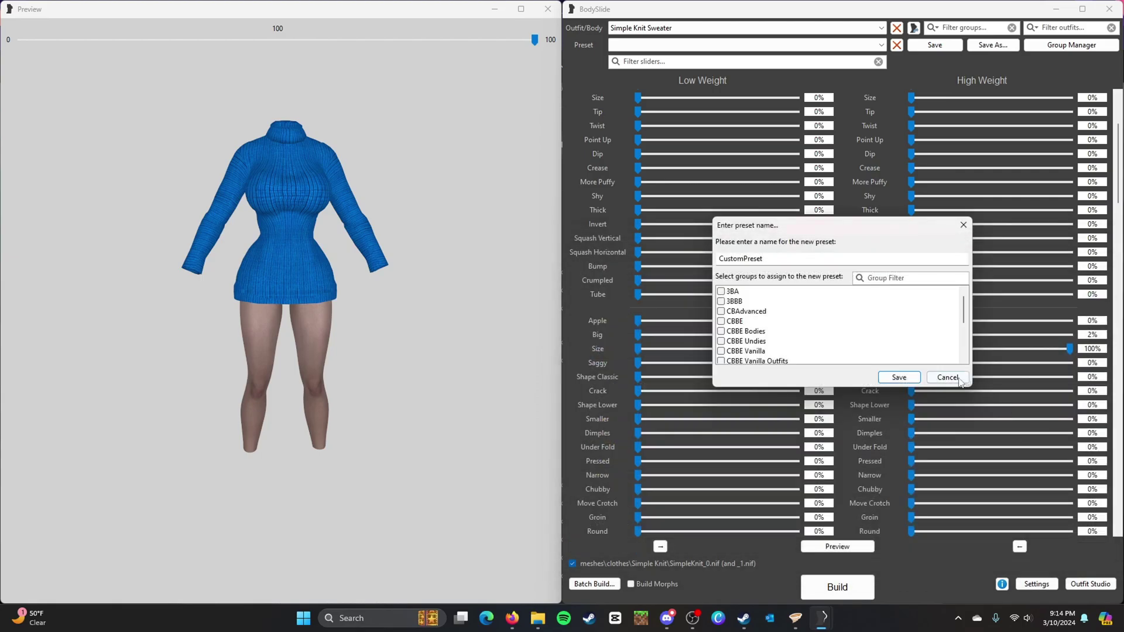
{"action": "left_click", "coordinate": [952, 374]}
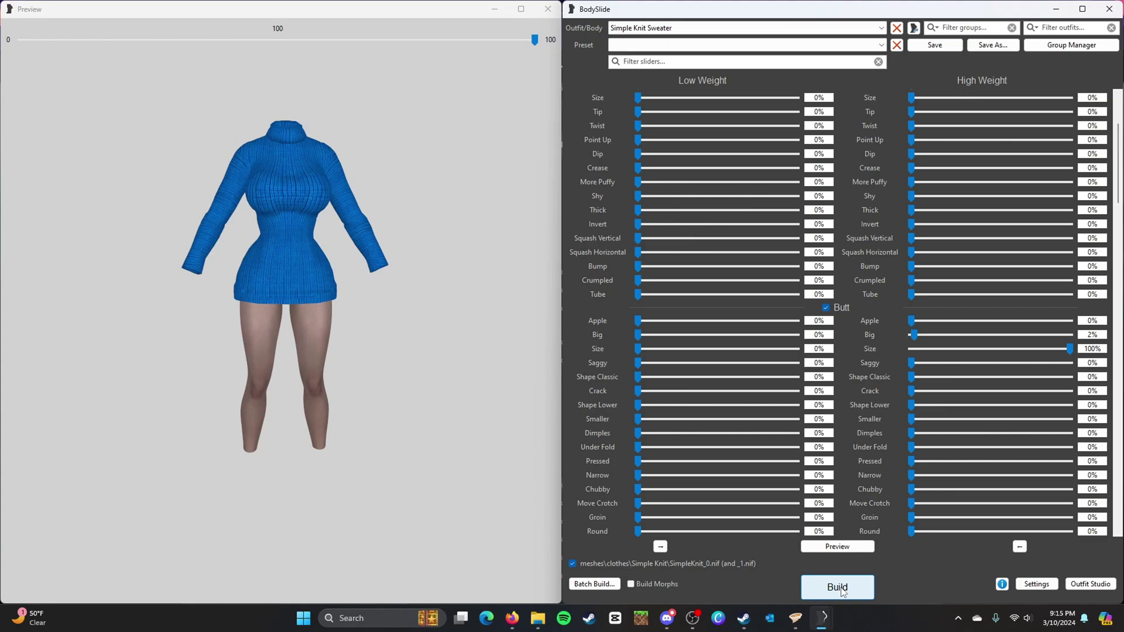
Build the Simple Knit Sweater outfit with the current slider values and close BodySlide
{"action": "left_click", "coordinate": [842, 589]}
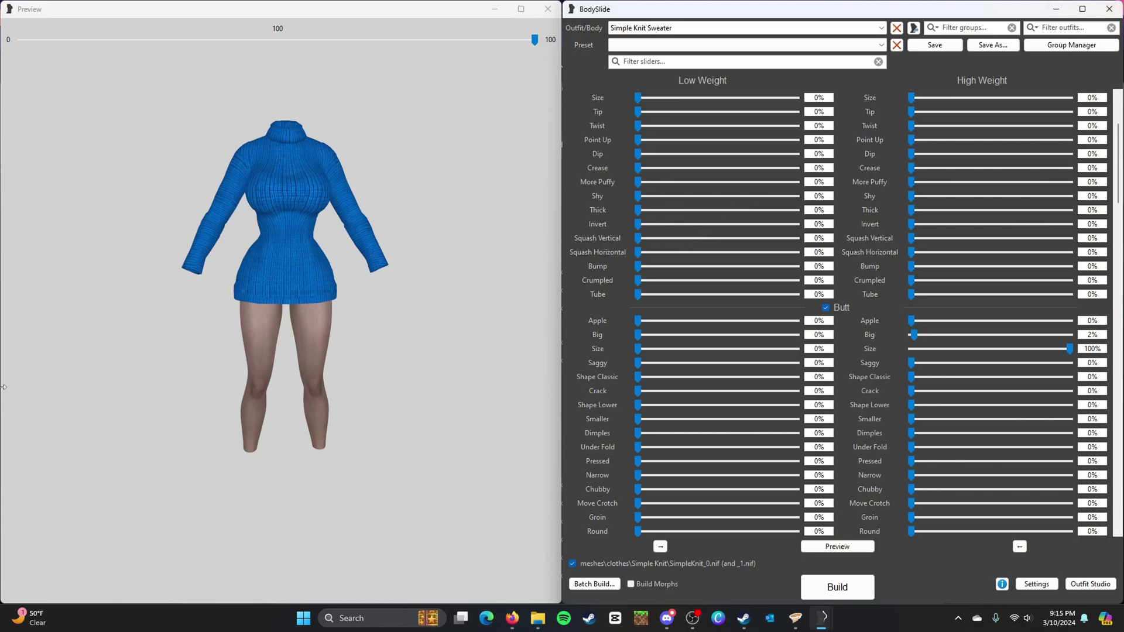
{"action": "left_click", "coordinate": [1115, 14]}
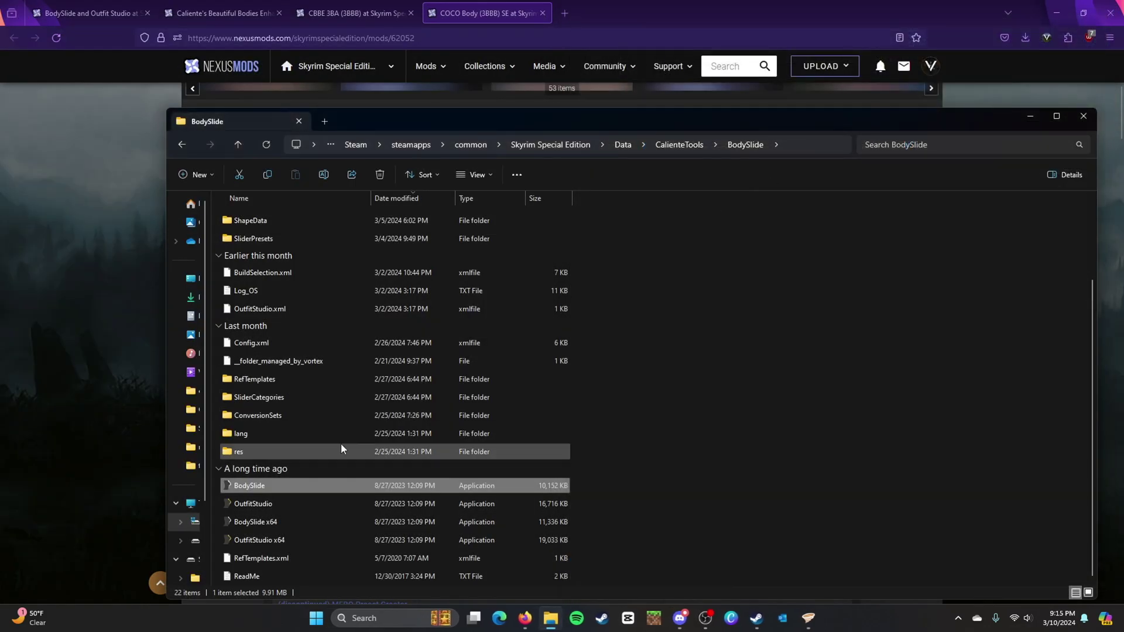
Go back up to the Skyrim Special Edition folder in File Explorer and select the skse64_loader application
{"action": "left_click", "coordinate": [181, 145]}
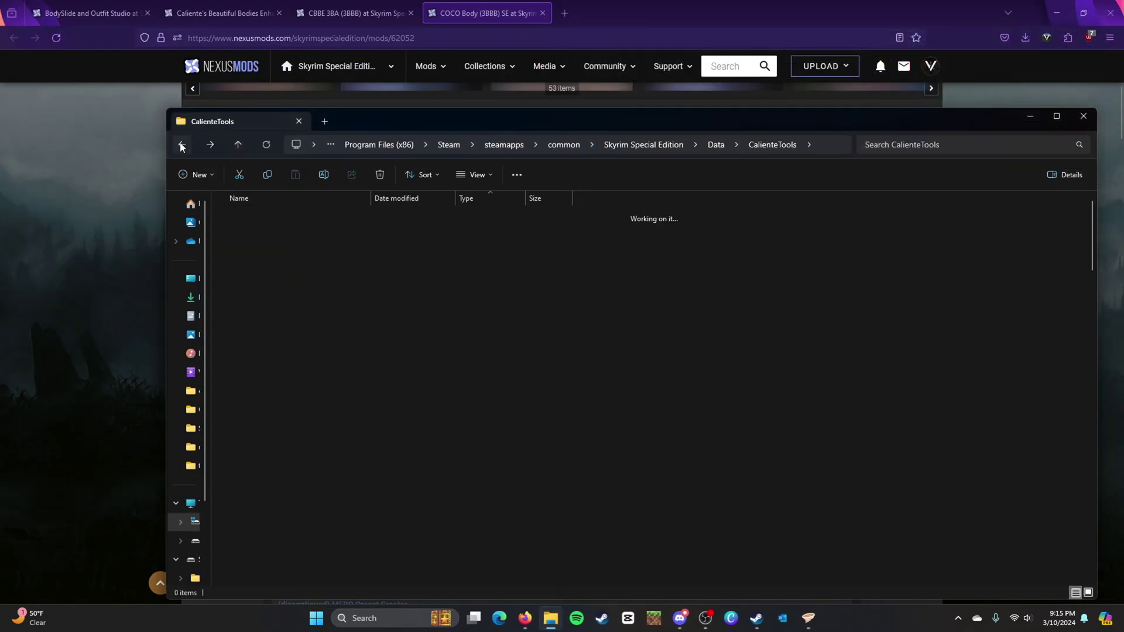
{"action": "left_click", "coordinate": [181, 145]}
{"action": "left_click", "coordinate": [182, 146]}
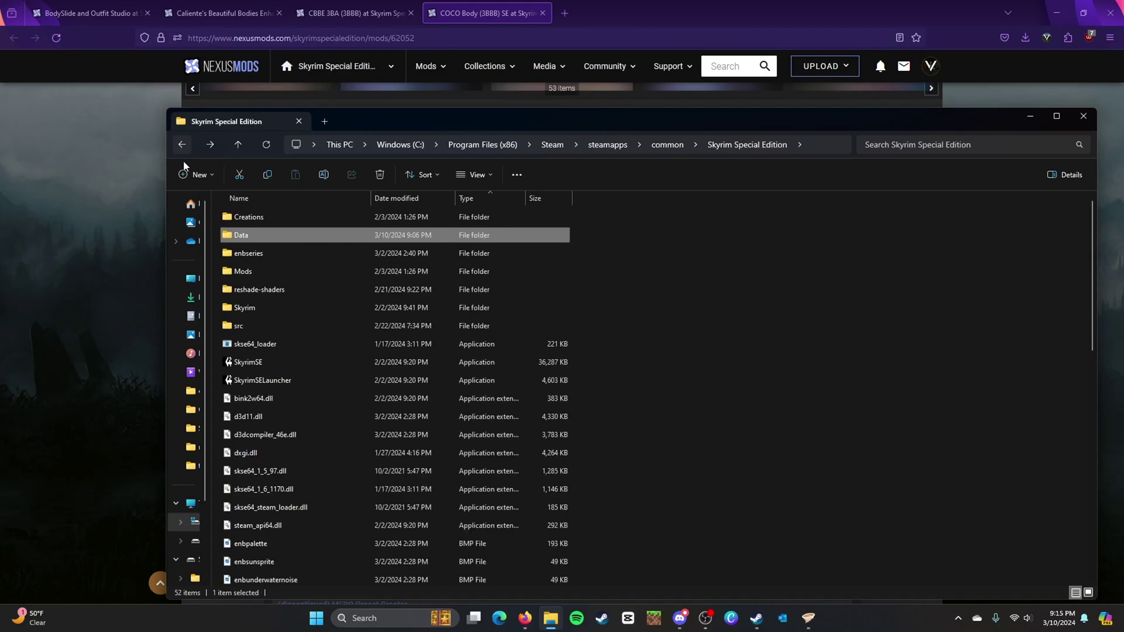
{"action": "left_click", "coordinate": [291, 344]}
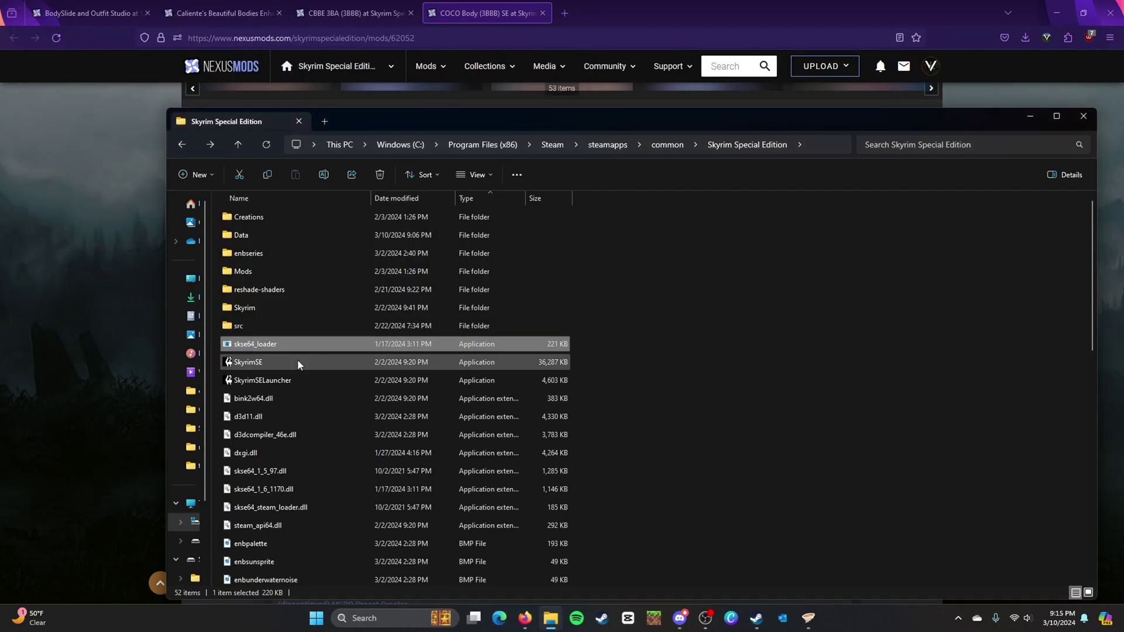